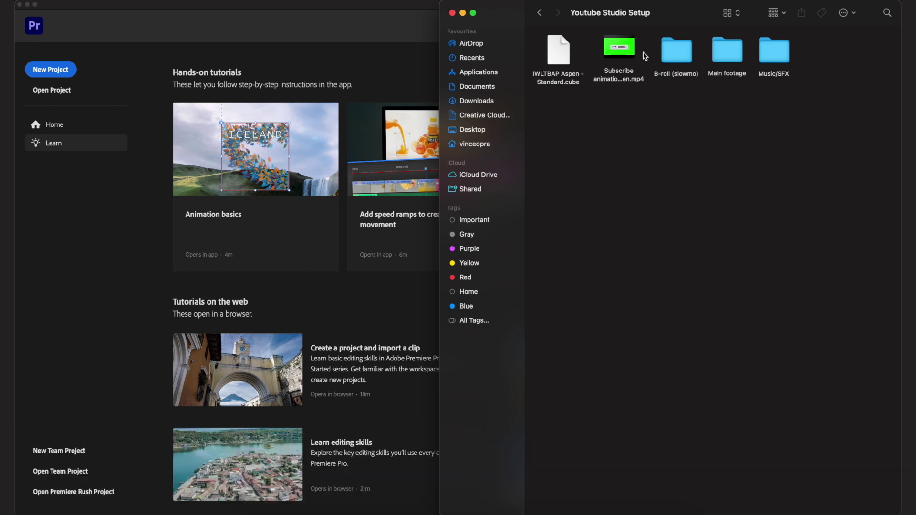
Step: Review the B-roll, Main footage and Music/SFX folders, Subscribe clip and Aspen .cube LUT in Finder
{"action": "mouse_move", "coordinate": [606, 18]}
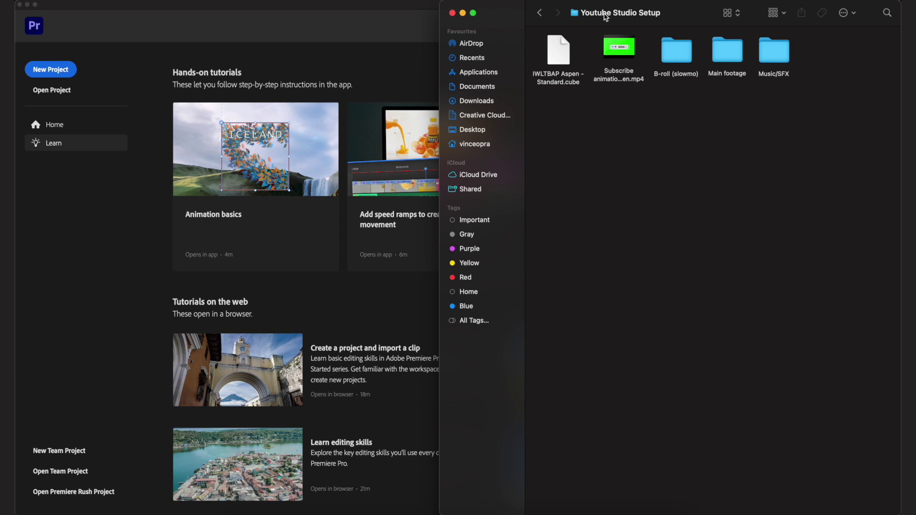
{"action": "left_click", "coordinate": [685, 53]}
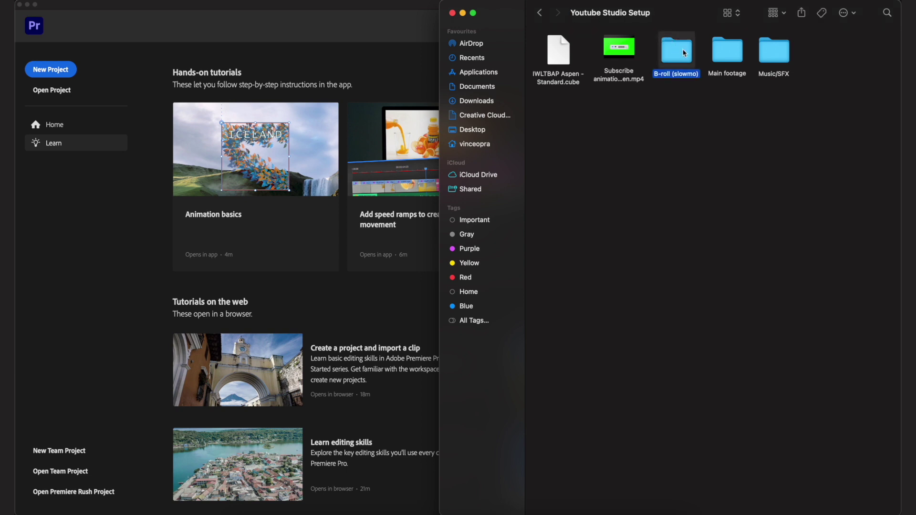
{"action": "key", "text": "Right"}
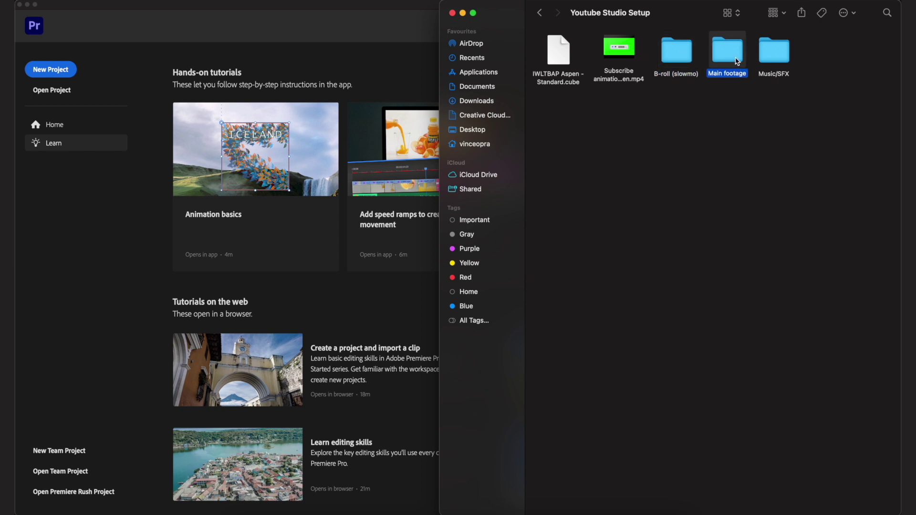
{"action": "key", "text": "Right"}
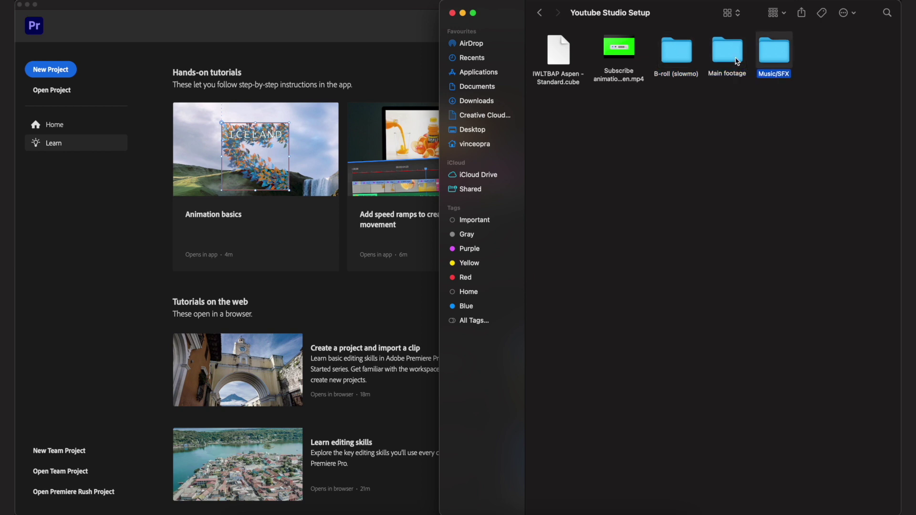
{"action": "left_click", "coordinate": [620, 47]}
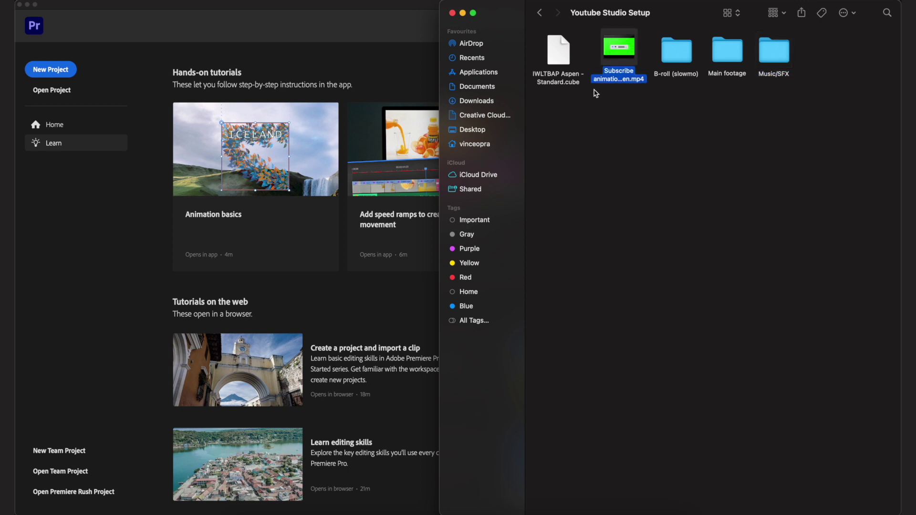
{"action": "left_click", "coordinate": [570, 61]}
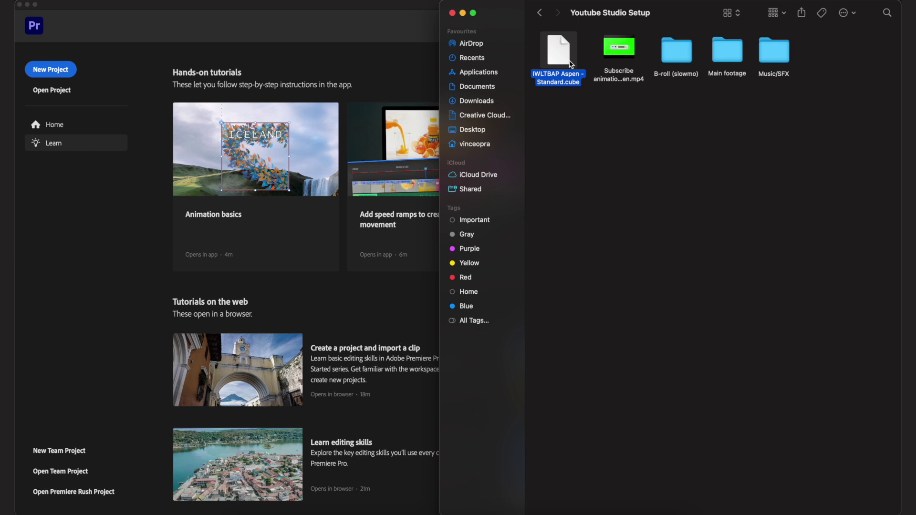
Step: Create a new Premiere Pro project named 'Youtube Studio'
{"action": "left_click", "coordinate": [312, 60]}
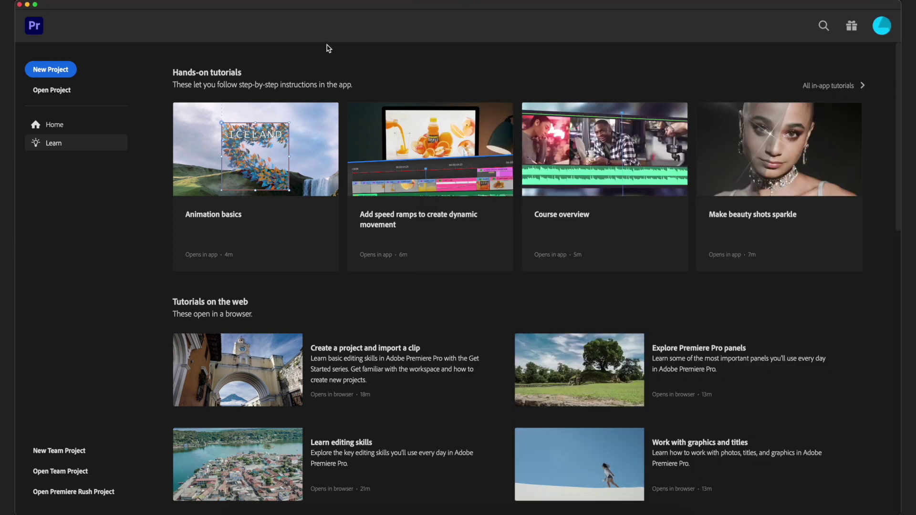
{"action": "left_click", "coordinate": [66, 70]}
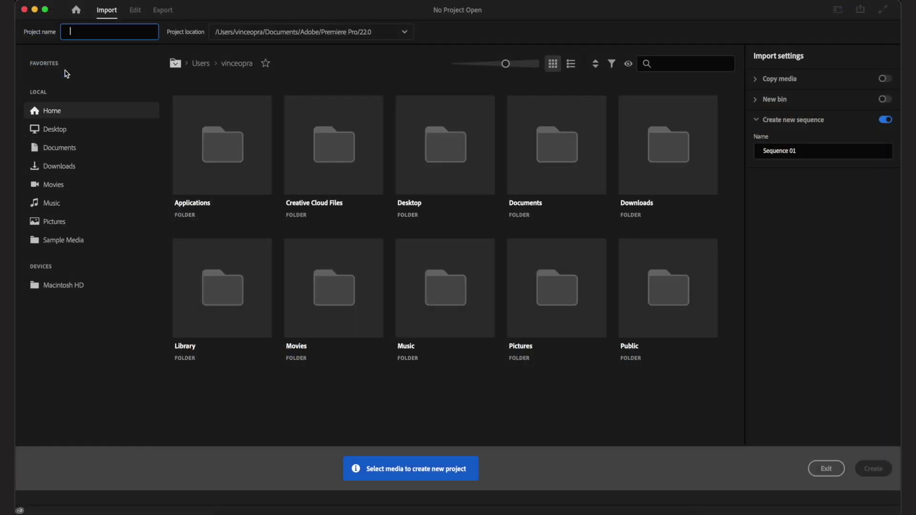
{"action": "type", "text": "Youtube Studio"}
{"action": "left_click", "coordinate": [884, 469]}
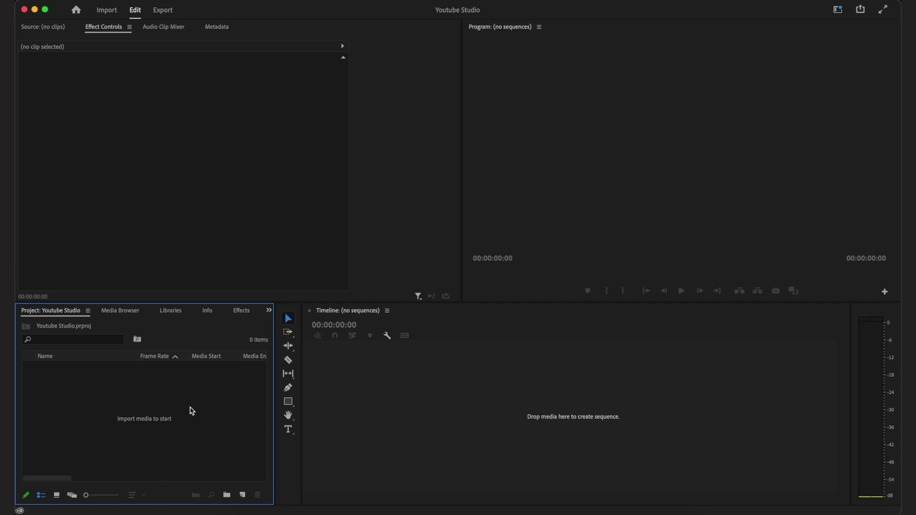
Step: Import all 27 clips from the B-roll (slowmo) folder into the project
{"action": "left_click", "coordinate": [240, 512]}
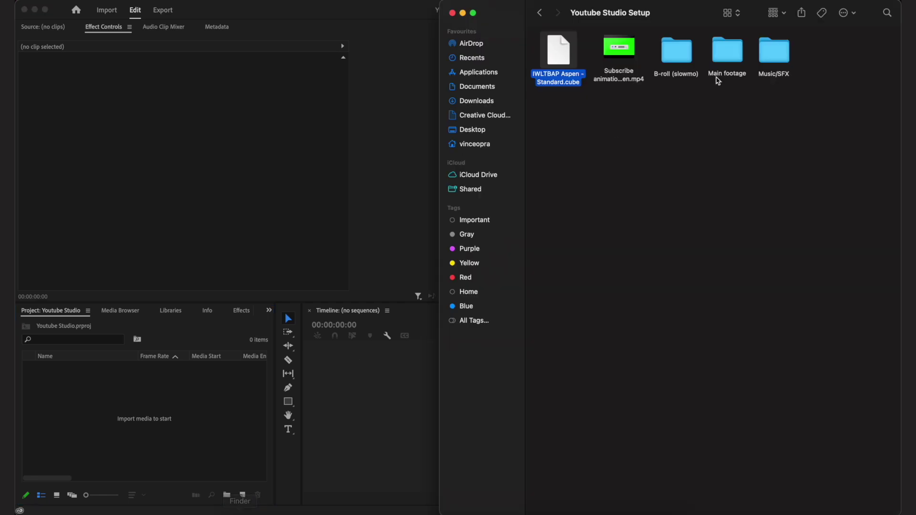
{"action": "double_click", "coordinate": [686, 71]}
{"action": "key", "text": "super+a"}
{"action": "left_click_drag", "start_coordinate": [686, 71], "coordinate": [123, 399]}
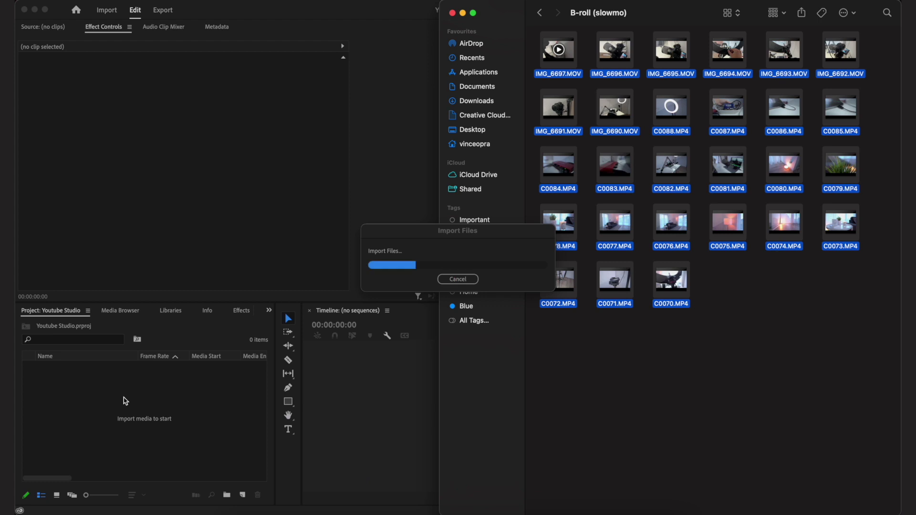
{"action": "scroll", "coordinate": [166, 427], "scroll_direction": "down", "scroll_amount": 5}
{"action": "left_click", "coordinate": [120, 392]}
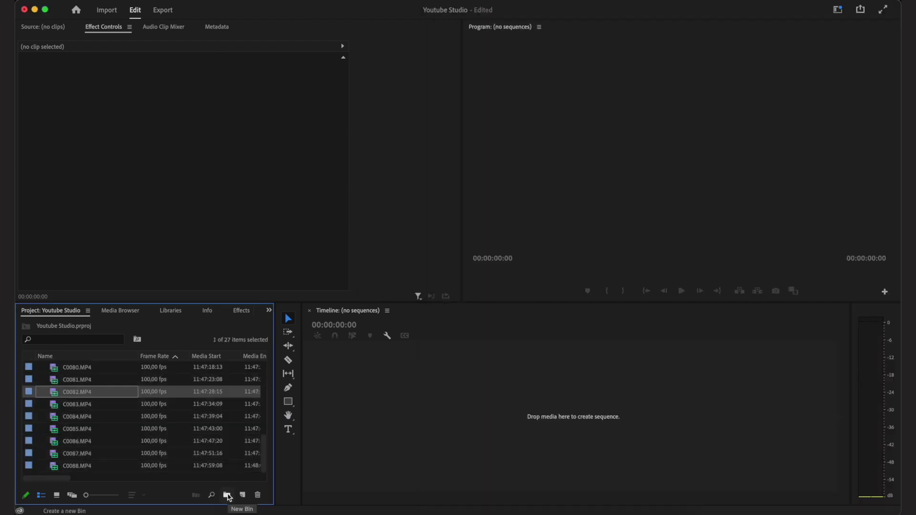
Step: Create a bin named Broll and select its 27 clips
{"action": "left_click", "coordinate": [228, 495]}
{"action": "type", "text": "B"}
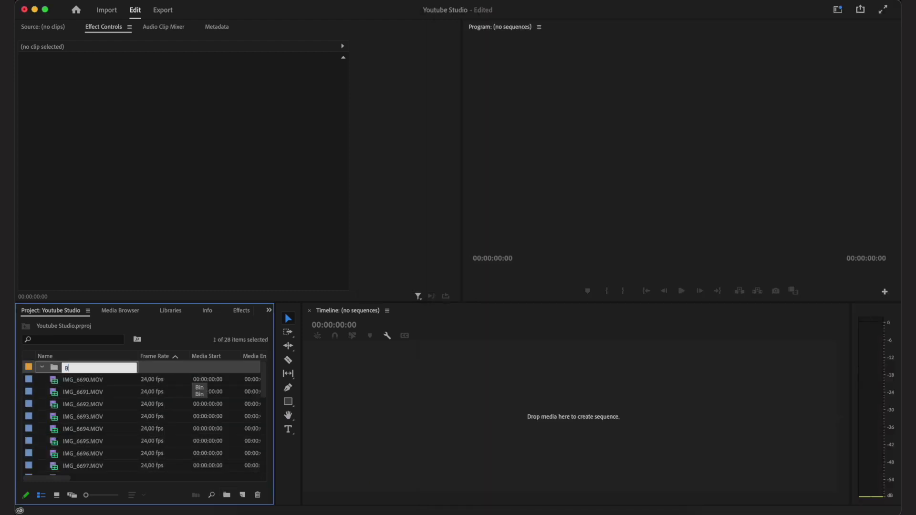
{"action": "type", "text": "roll"}
{"action": "key", "text": "Tab"}
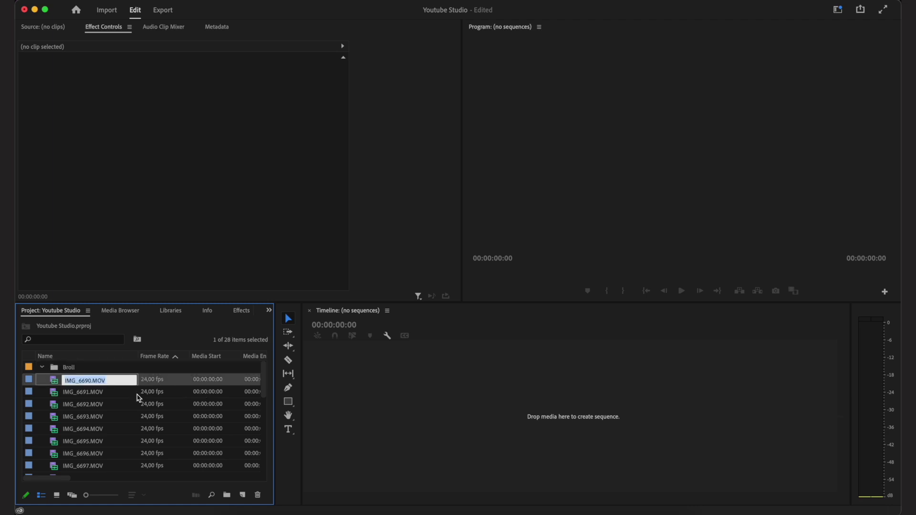
{"action": "left_click", "coordinate": [157, 382]}
{"action": "key", "text": "Return"}
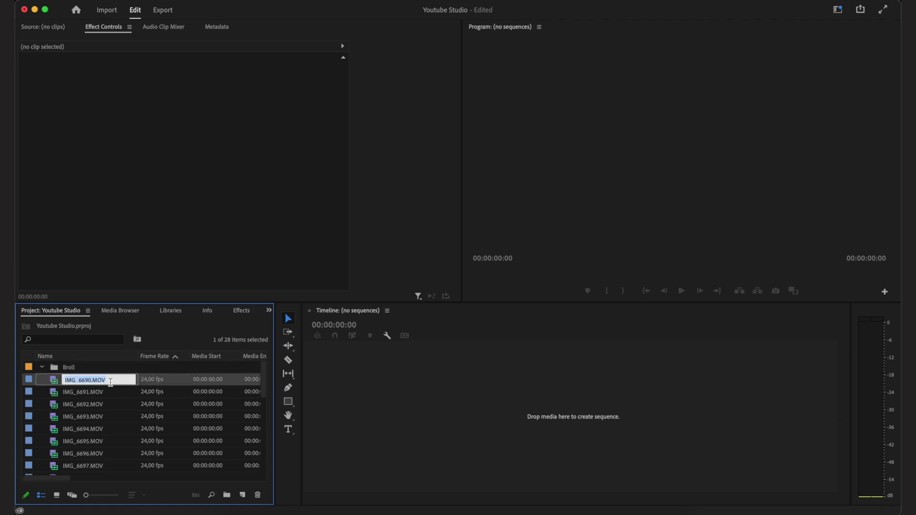
{"action": "left_click", "coordinate": [142, 379]}
{"action": "scroll", "coordinate": [96, 450], "scroll_direction": "down", "scroll_amount": 5}
{"action": "left_click", "coordinate": [90, 470], "text": "shift"}
{"action": "scroll", "coordinate": [88, 470], "scroll_direction": "up", "scroll_amount": 5}
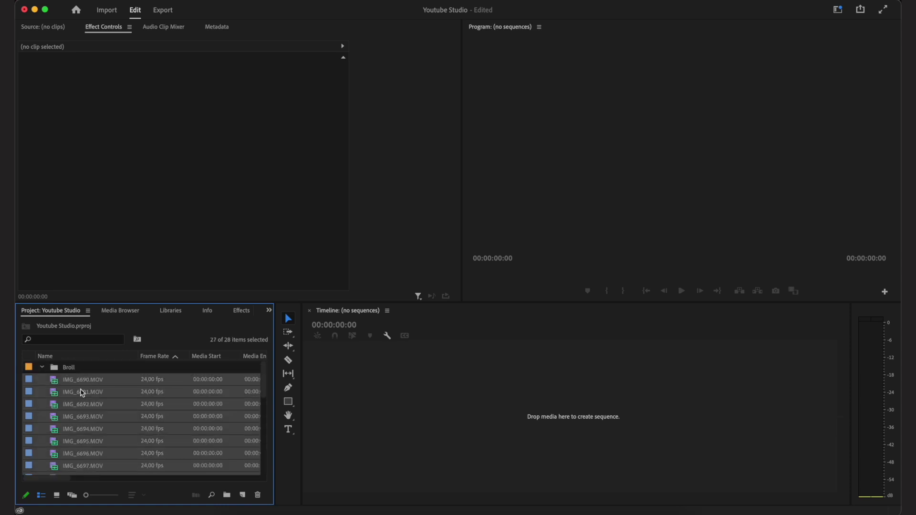
Step: Create a new bin named Aroll
{"action": "left_click", "coordinate": [69, 367]}
{"action": "key", "text": "super+b"}
{"action": "type", "text": "Aro"}
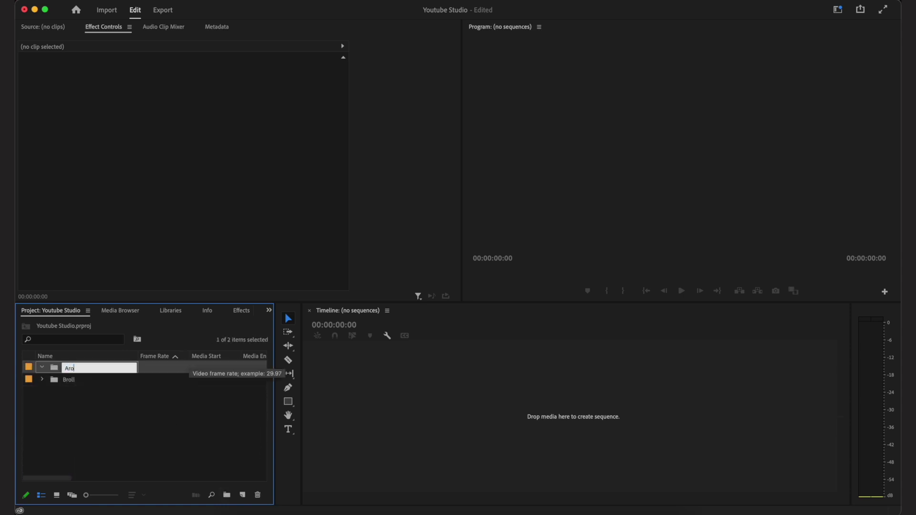
{"action": "type", "text": "ll"}
{"action": "key", "text": "Return"}
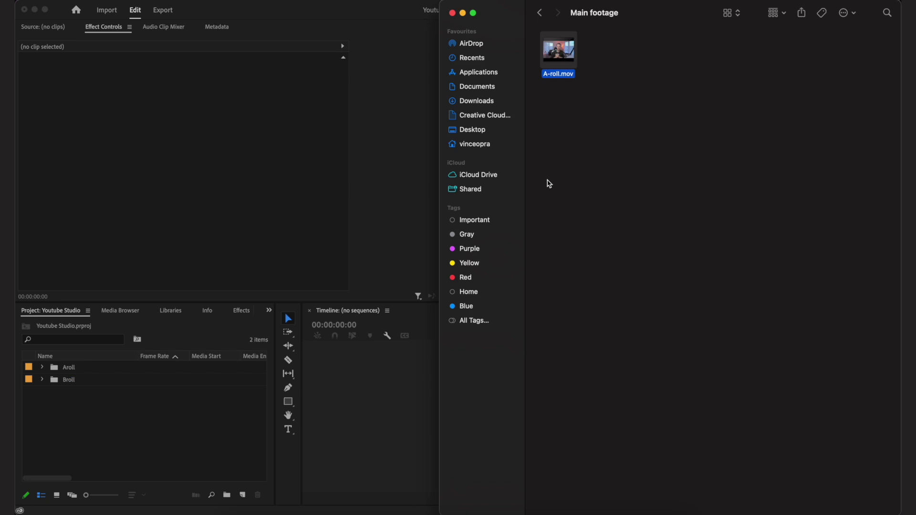
Step: Import the three MP3s into a new Music bin and select A-roll.mov in the Aroll bin
{"action": "key", "text": "super+b"}
{"action": "left_click_drag", "start_coordinate": [615, 50], "coordinate": [57, 392]}
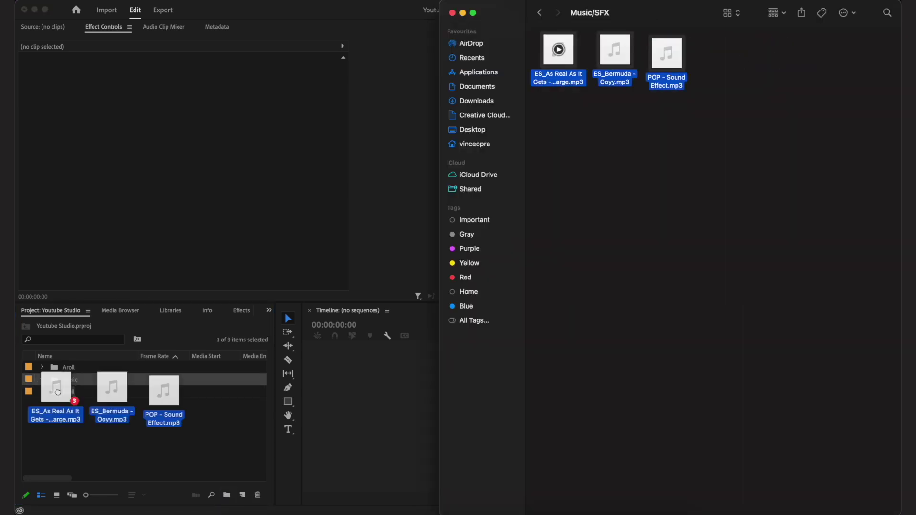
{"action": "left_click_drag", "start_coordinate": [57, 392], "coordinate": [57, 392]}
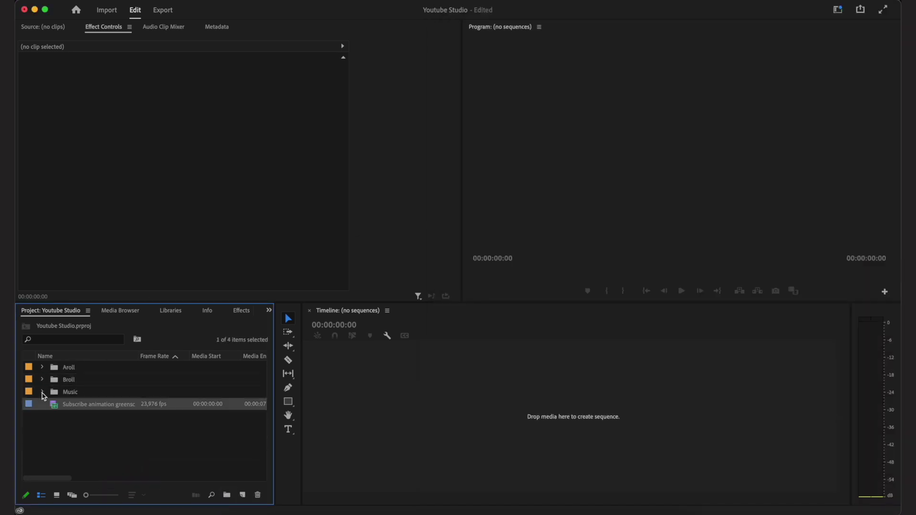
{"action": "left_click", "coordinate": [158, 437]}
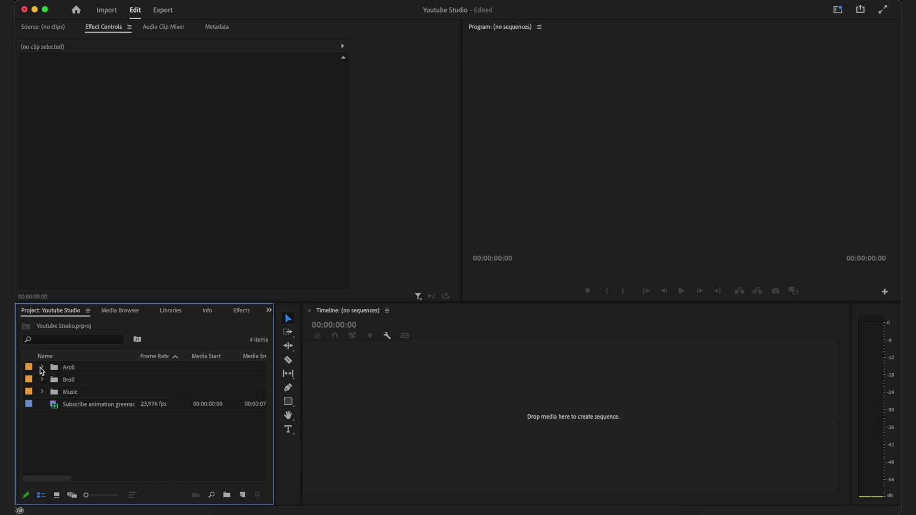
{"action": "left_click", "coordinate": [42, 368]}
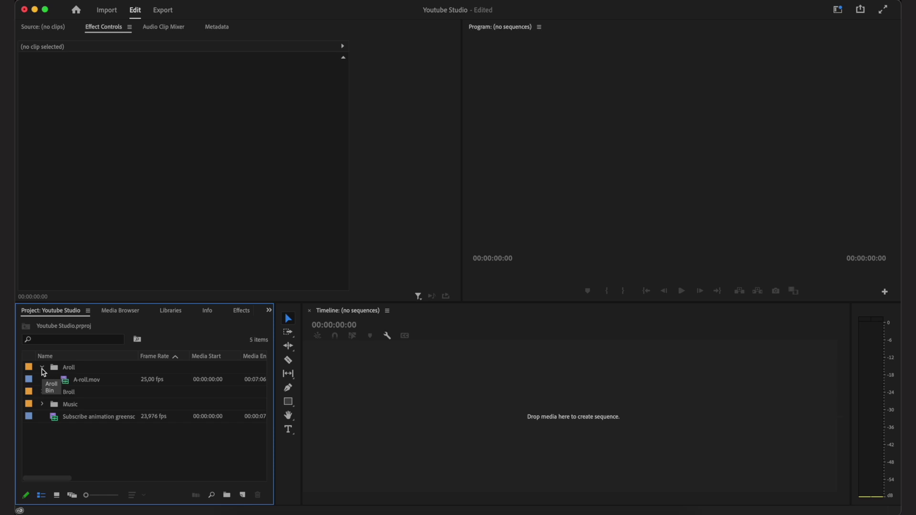
{"action": "left_click", "coordinate": [74, 380]}
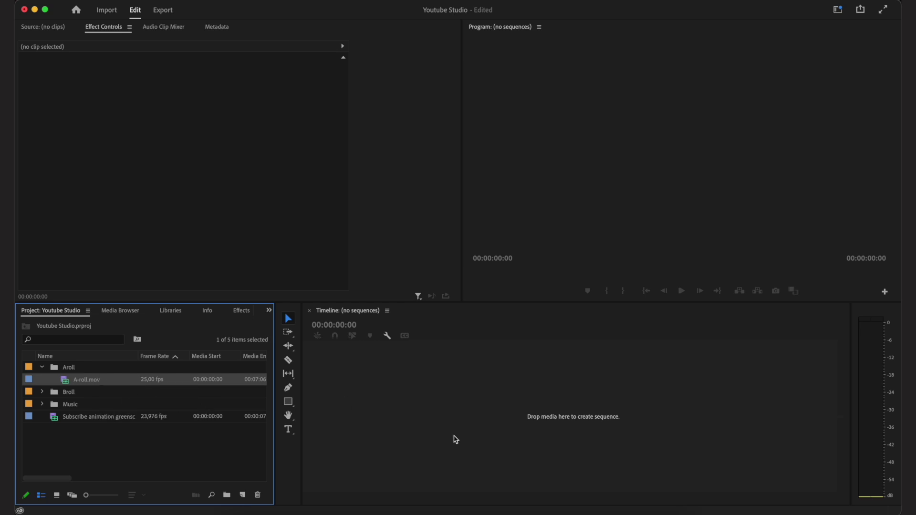
Step: Build the A-roll sequence by dropping A-roll.mov onto the empty Timeline instead of New Sequence
{"action": "right_click", "coordinate": [203, 448]}
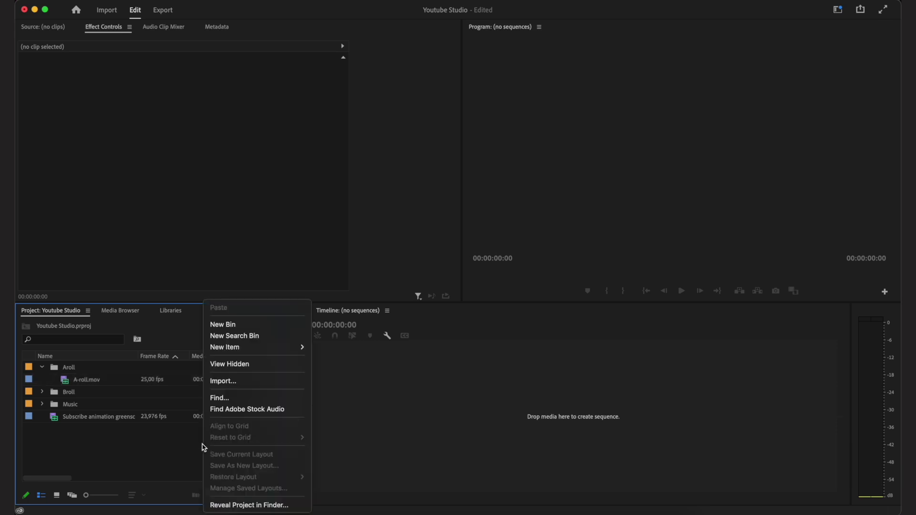
{"action": "left_click", "coordinate": [120, 443]}
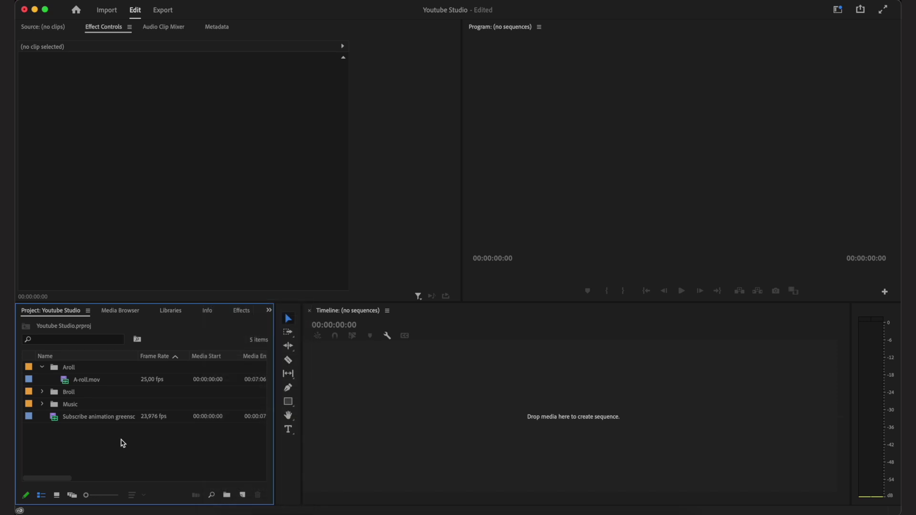
{"action": "right_click", "coordinate": [122, 443]}
{"action": "mouse_move", "coordinate": [194, 349]}
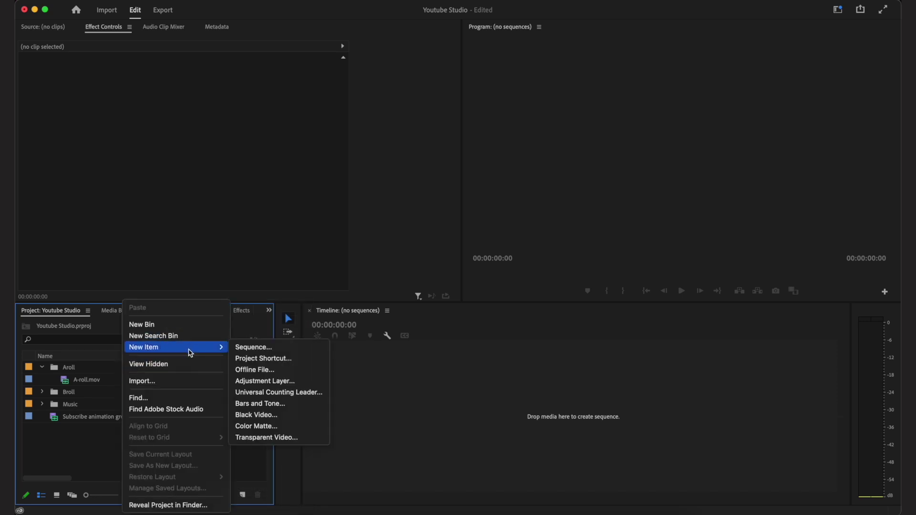
{"action": "left_click", "coordinate": [284, 348]}
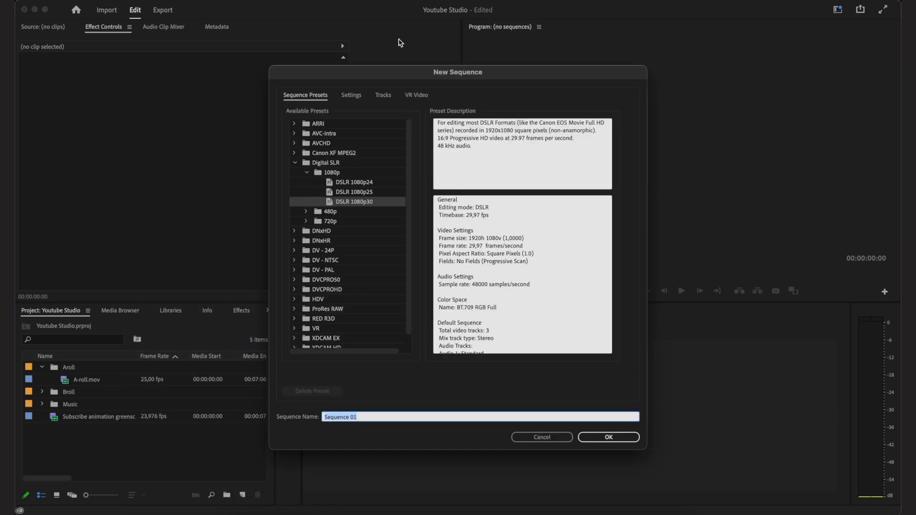
{"action": "left_click", "coordinate": [350, 97]}
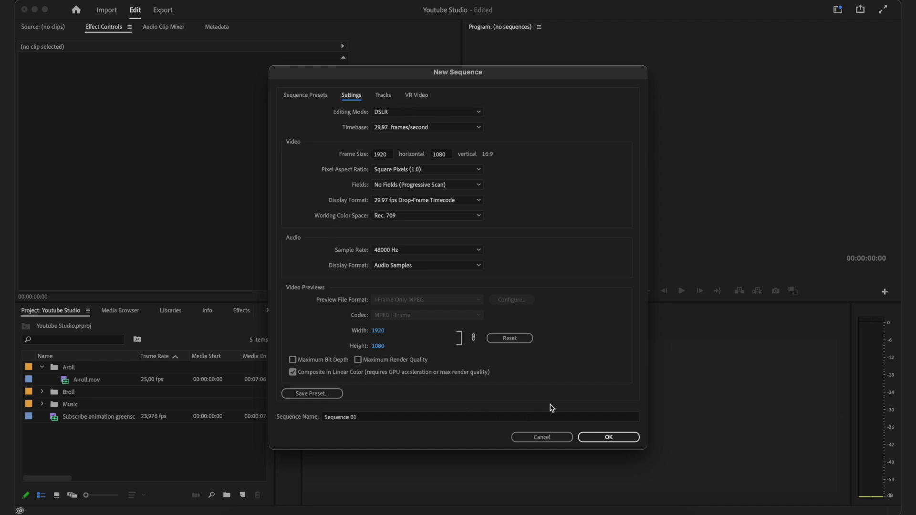
{"action": "left_click", "coordinate": [564, 438]}
{"action": "left_click_drag", "start_coordinate": [87, 381], "coordinate": [460, 403]}
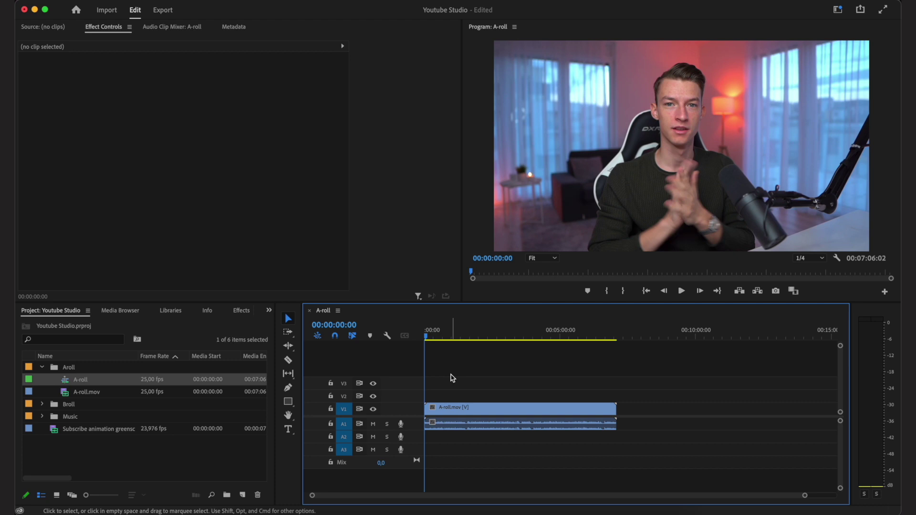
Step: Enlarge the Video 1 and Audio 1 tracks, zoom in, and scrub the clip's opening second
{"action": "key", "text": "="}
{"action": "key", "text": "="}
{"action": "key", "text": "="}
{"action": "key", "text": "="}
{"action": "key", "text": "="}
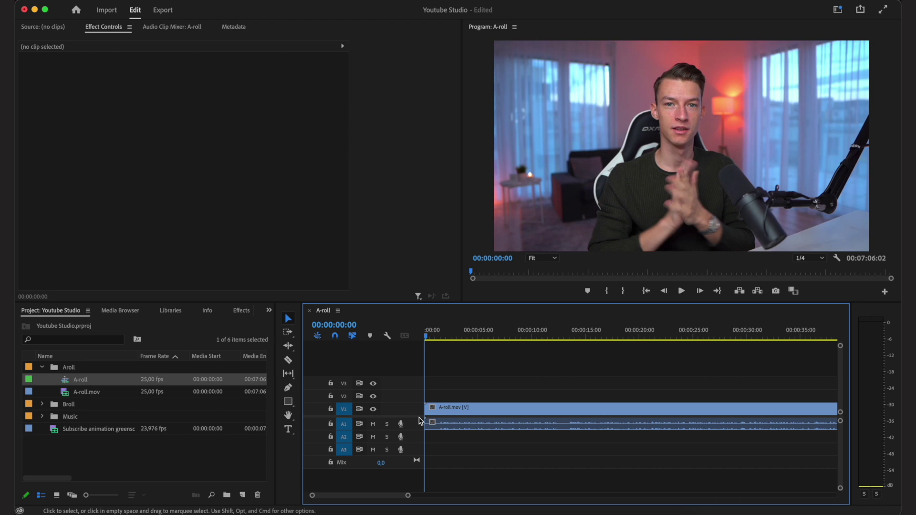
{"action": "left_click_drag", "start_coordinate": [403, 403], "coordinate": [404, 386]}
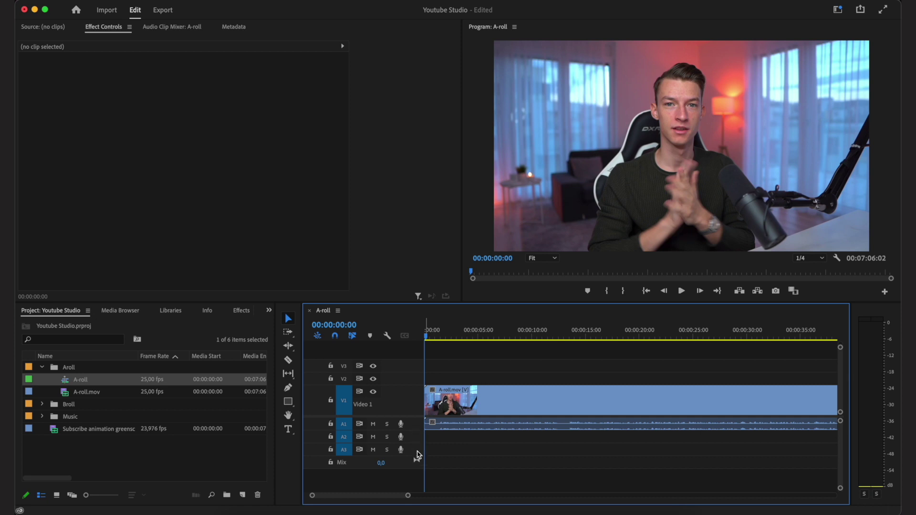
{"action": "left_click_drag", "start_coordinate": [415, 430], "coordinate": [415, 456]}
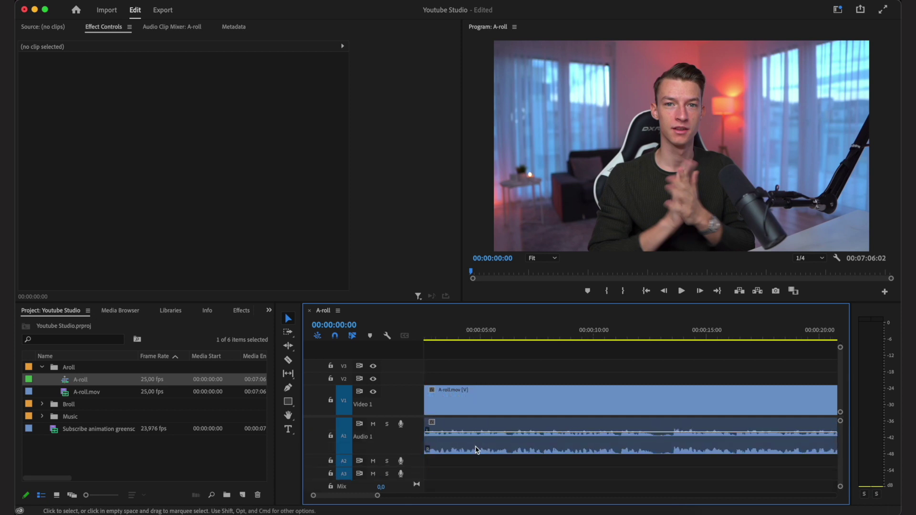
{"action": "key", "text": "="}
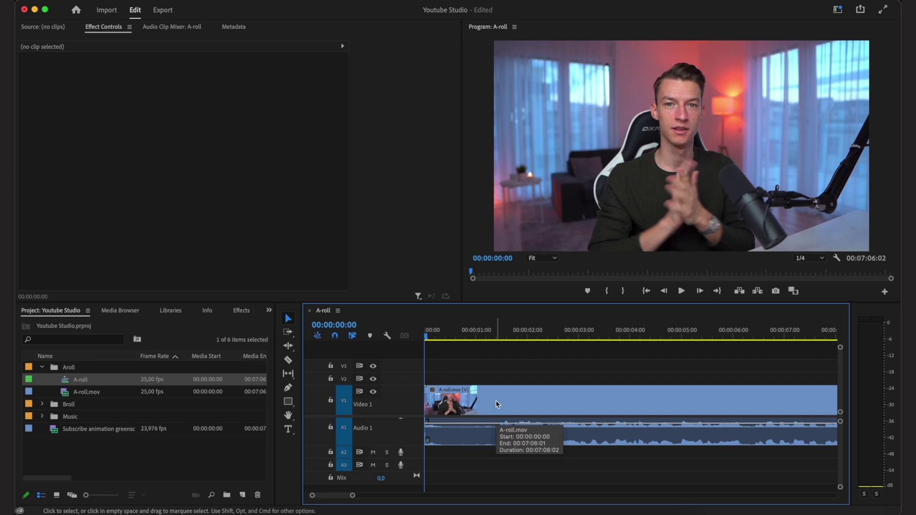
{"action": "left_click", "coordinate": [488, 338]}
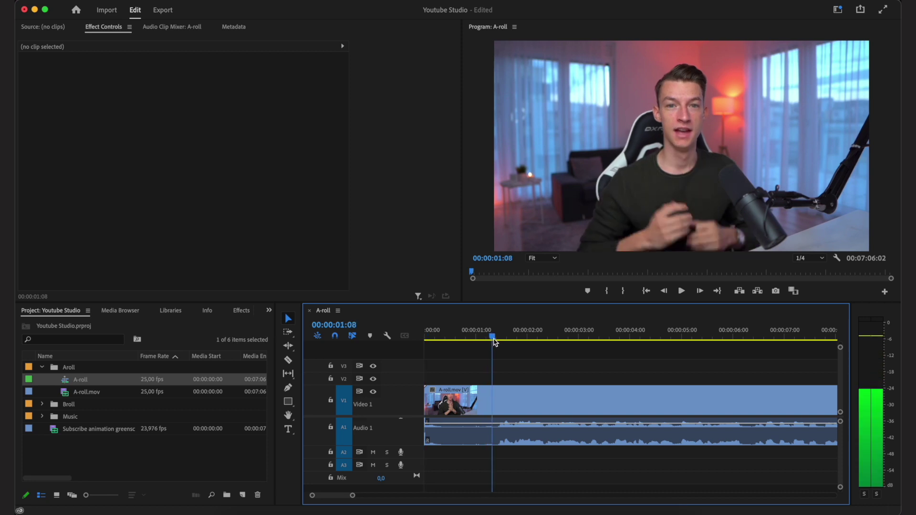
{"action": "left_click", "coordinate": [431, 337]}
{"action": "left_click_drag", "start_coordinate": [434, 336], "coordinate": [475, 343]}
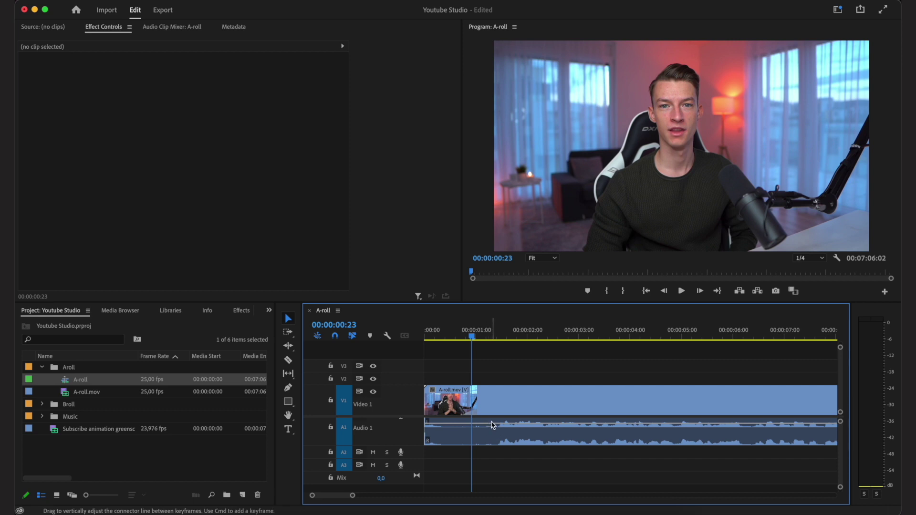
{"action": "mouse_move", "coordinate": [491, 429]}
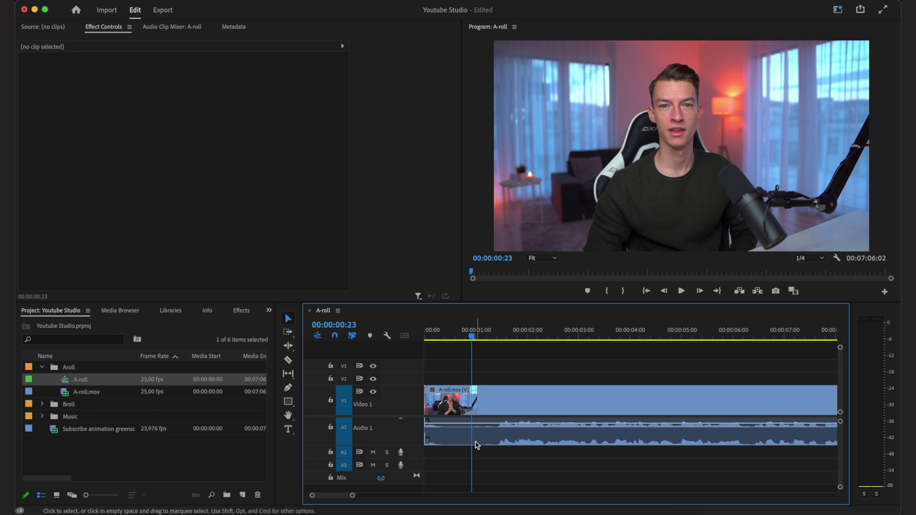
{"action": "mouse_move", "coordinate": [466, 440]}
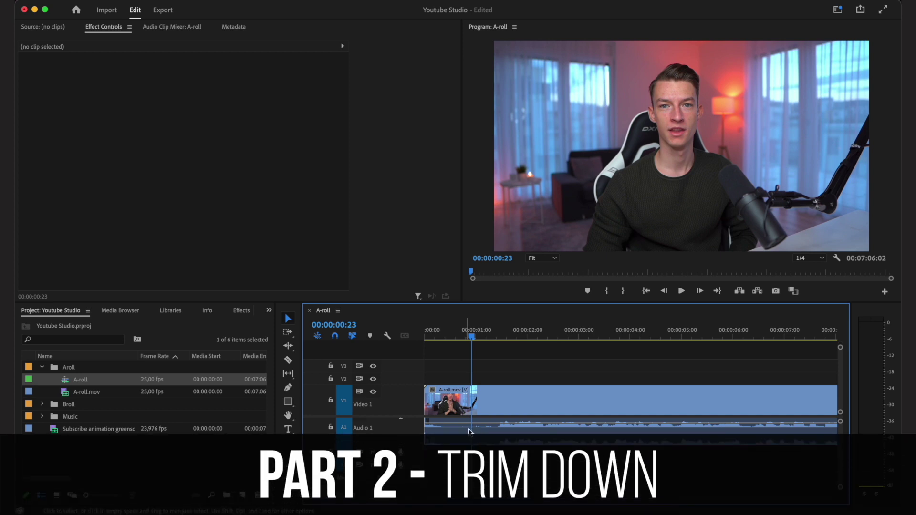
Step: Cut the A-roll at 00:00:01:11 and delete the opening piece and its gap
{"action": "left_click_drag", "start_coordinate": [472, 339], "coordinate": [500, 342]}
{"action": "key", "text": "c"}
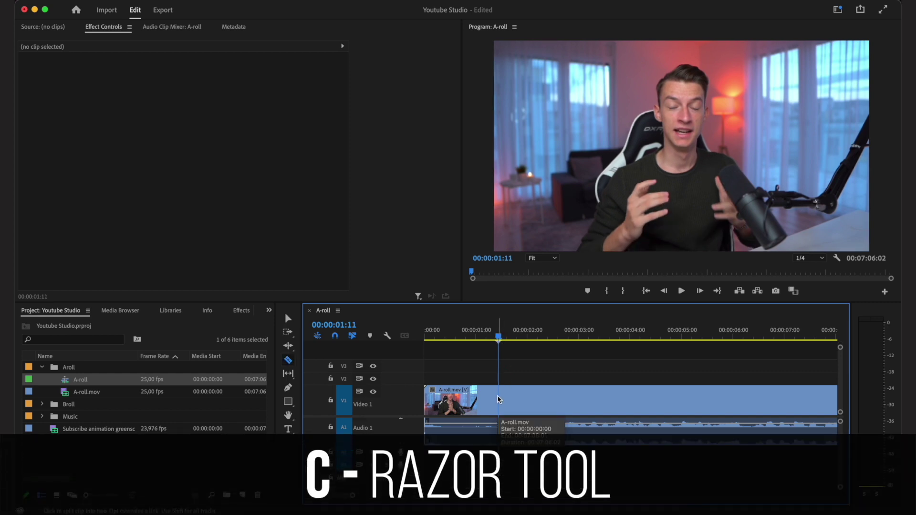
{"action": "left_click", "coordinate": [498, 400]}
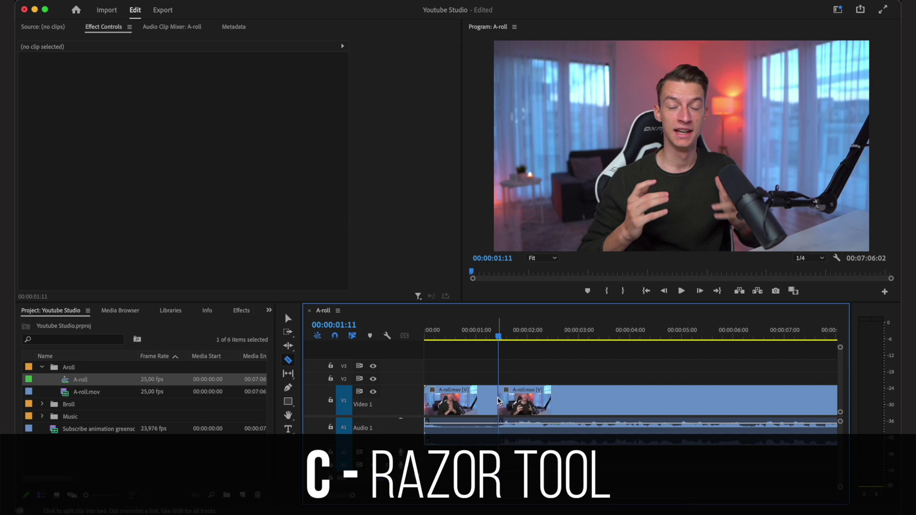
{"action": "key", "text": "v"}
{"action": "left_click", "coordinate": [471, 400]}
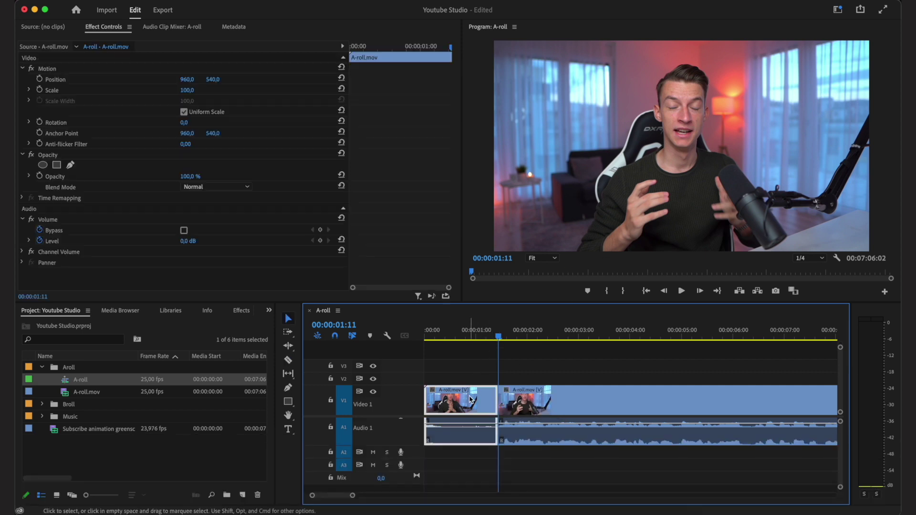
{"action": "key", "text": "Delete"}
{"action": "left_click", "coordinate": [469, 398]}
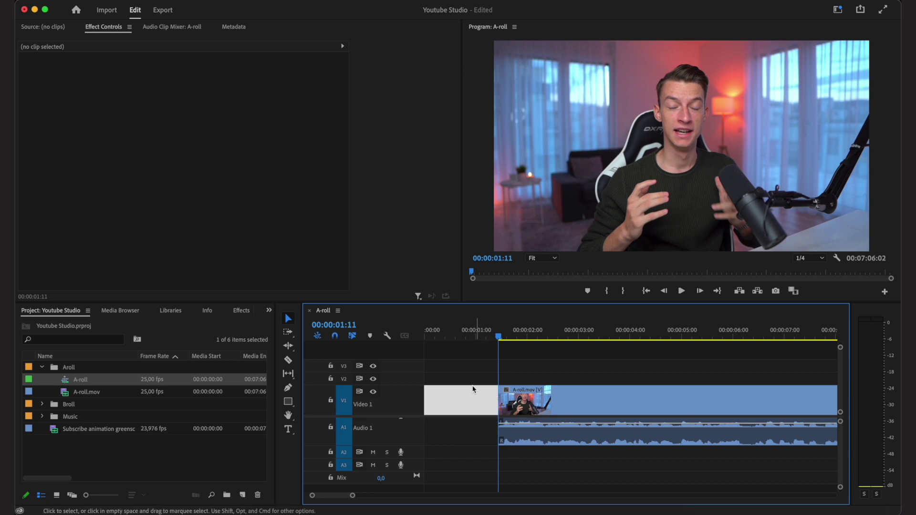
{"action": "key", "text": "Delete"}
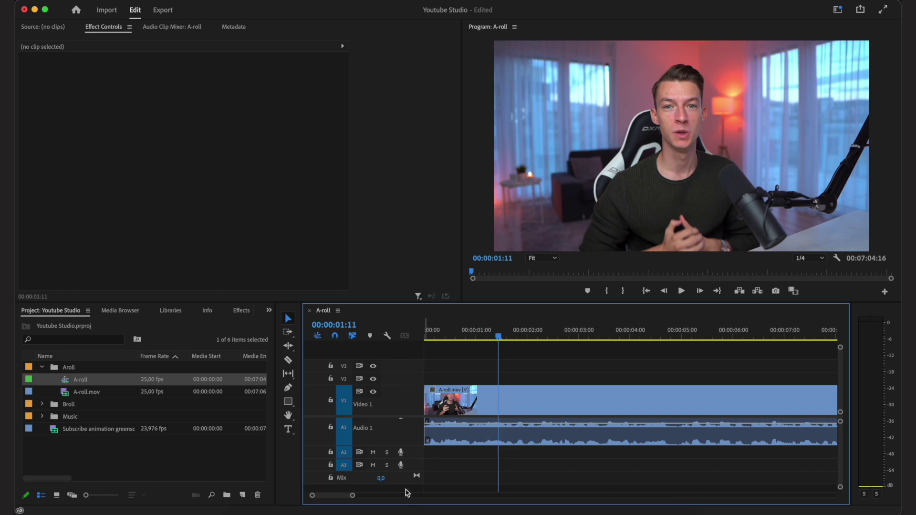
Step: Scrub around the new sequence start to check the trim
{"action": "left_click", "coordinate": [489, 339]}
{"action": "left_click_drag", "start_coordinate": [489, 340], "coordinate": [421, 338]}
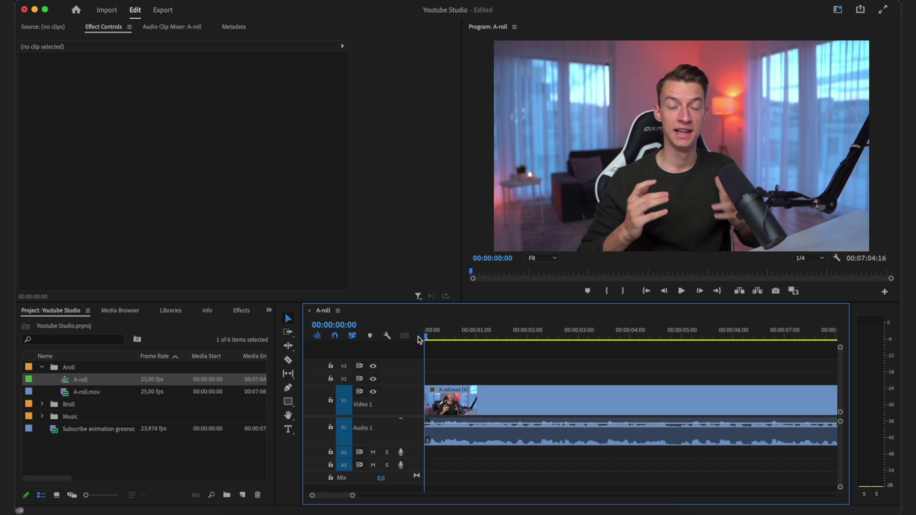
{"action": "left_click", "coordinate": [488, 339]}
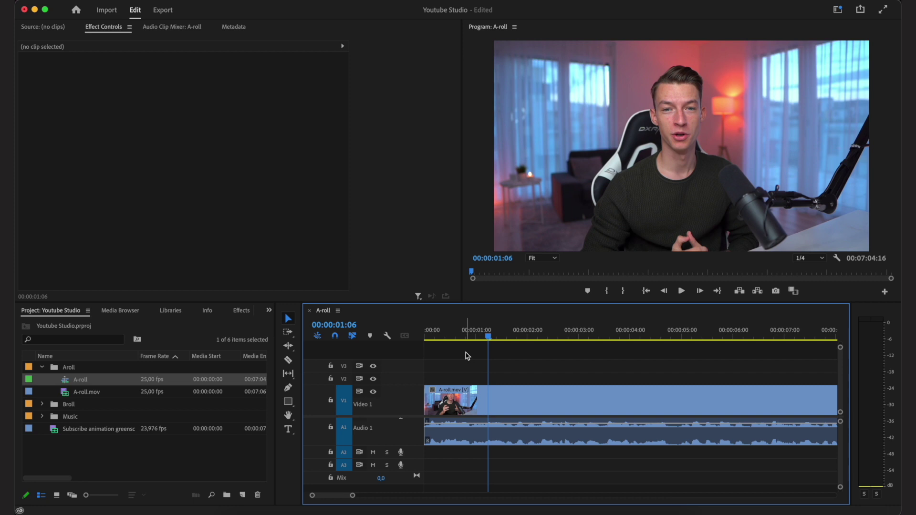
{"action": "left_click_drag", "start_coordinate": [468, 338], "coordinate": [426, 336]}
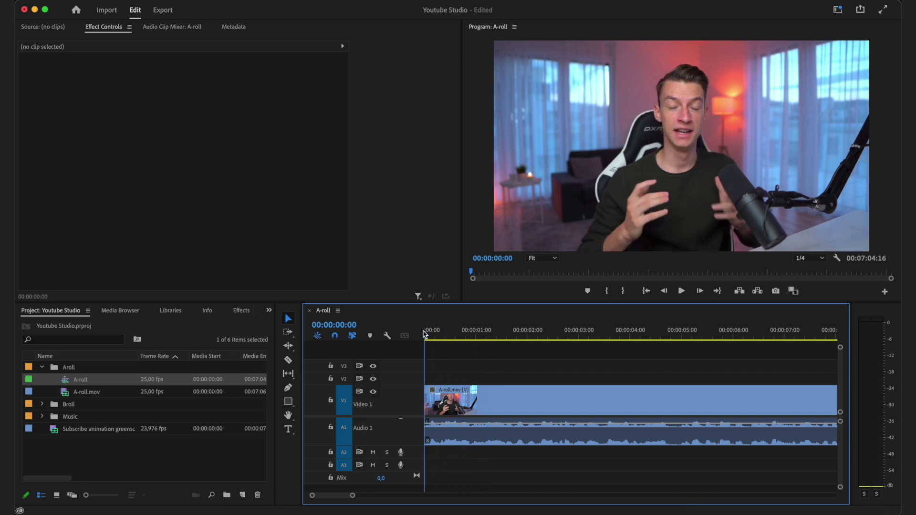
{"action": "key", "text": "l"}
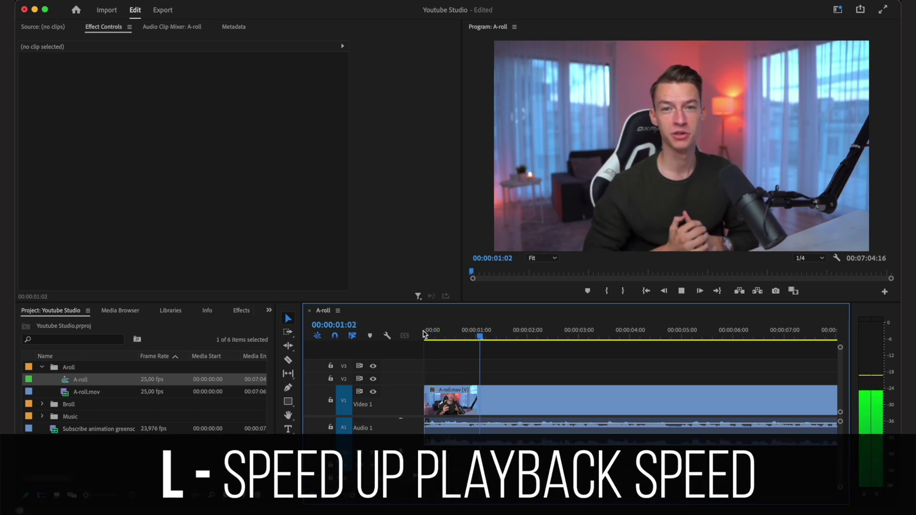
{"action": "key", "text": "l"}
{"action": "key", "text": "k"}
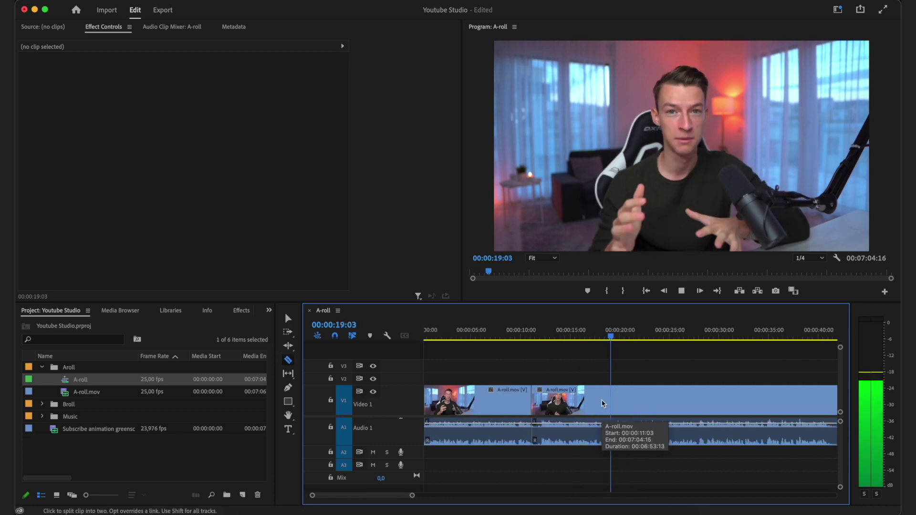
{"action": "left_click", "coordinate": [576, 401]}
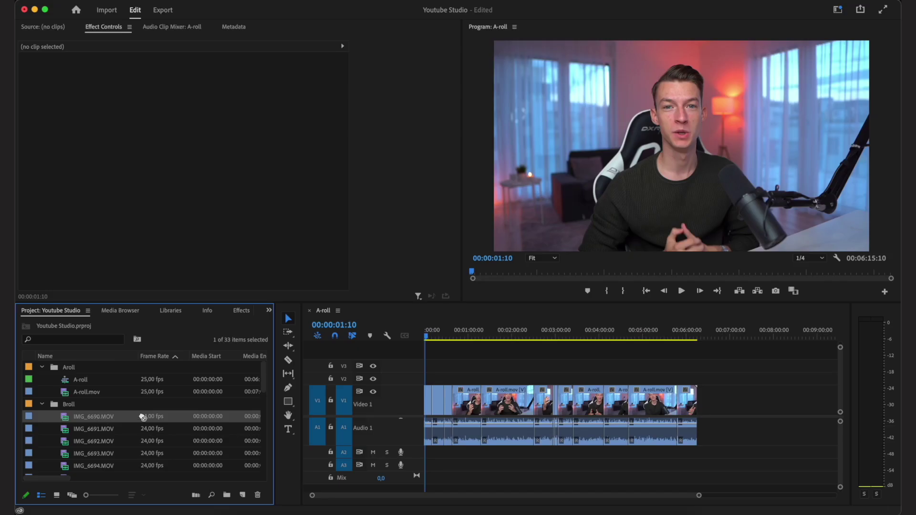
Step: Place IMG_6690.MOV on V2 above the A-roll, unlink it and delete its A2 audio
{"action": "left_click_drag", "start_coordinate": [143, 417], "coordinate": [431, 381]}
{"action": "key", "text": "="}
{"action": "key", "text": "="}
{"action": "key", "text": "="}
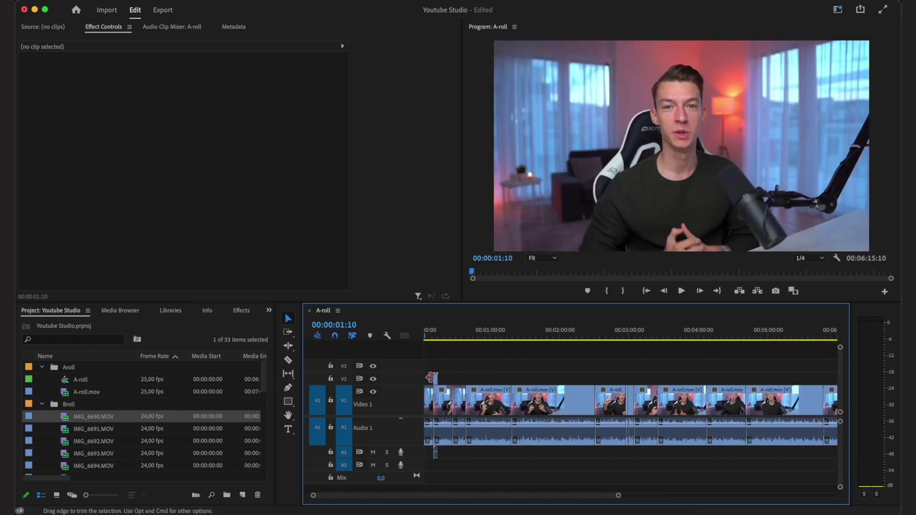
{"action": "left_click", "coordinate": [452, 337]}
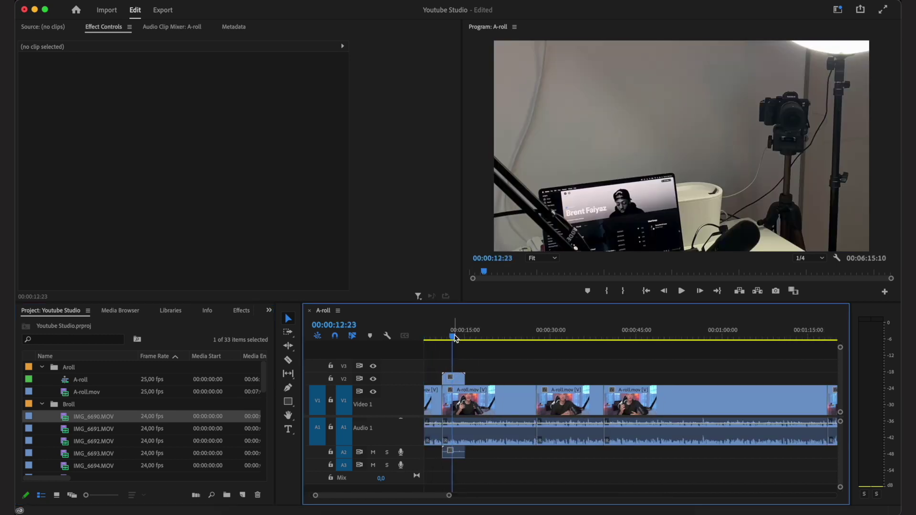
{"action": "left_click", "coordinate": [457, 377]}
{"action": "right_click", "coordinate": [457, 377]}
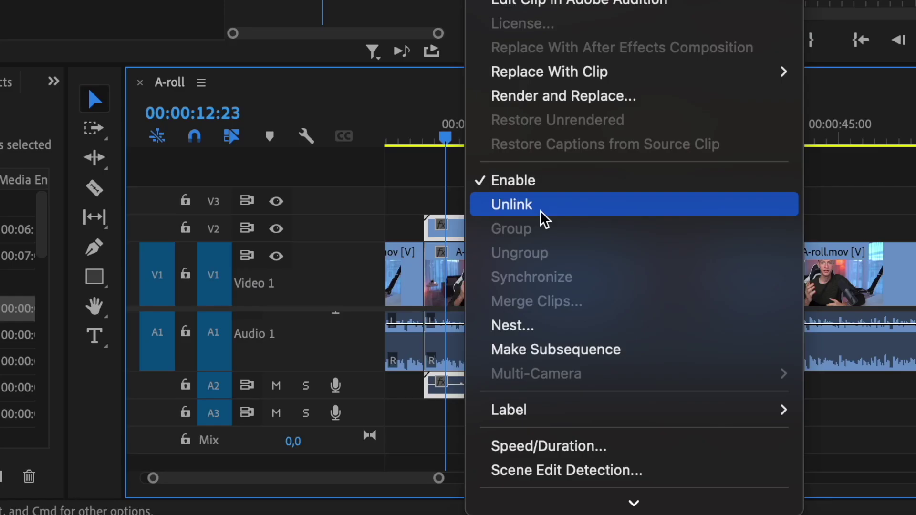
{"action": "left_click", "coordinate": [510, 210]}
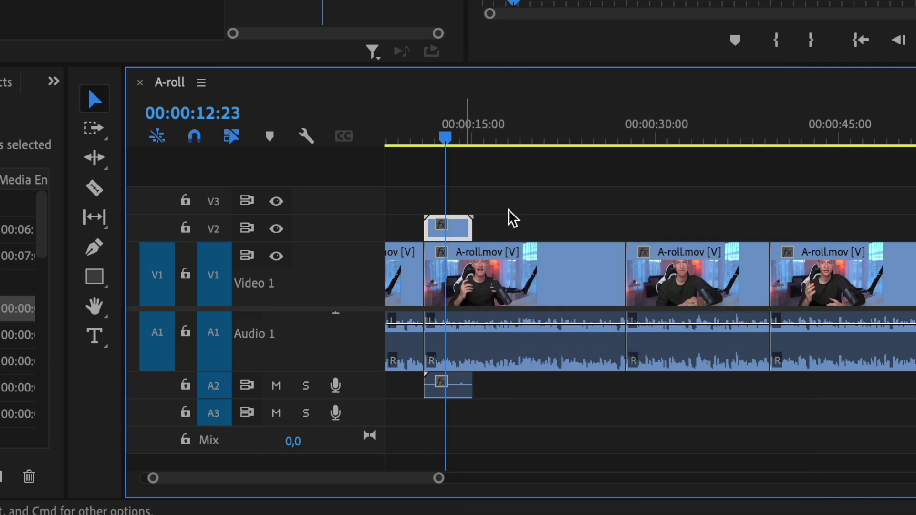
{"action": "left_click", "coordinate": [457, 387]}
{"action": "key", "text": "Delete"}
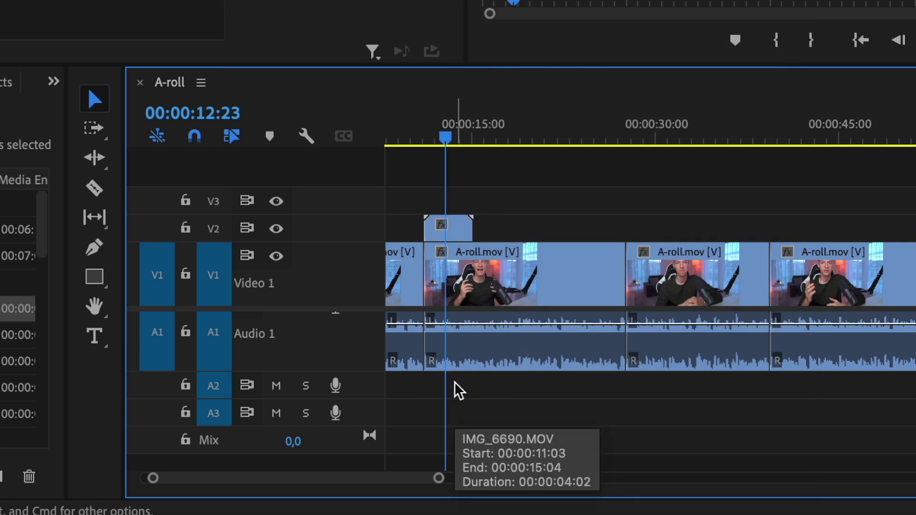
Step: Place C0075.MP4 on V2 at around 00:00:21
{"action": "left_click_drag", "start_coordinate": [445, 139], "coordinate": [438, 143]}
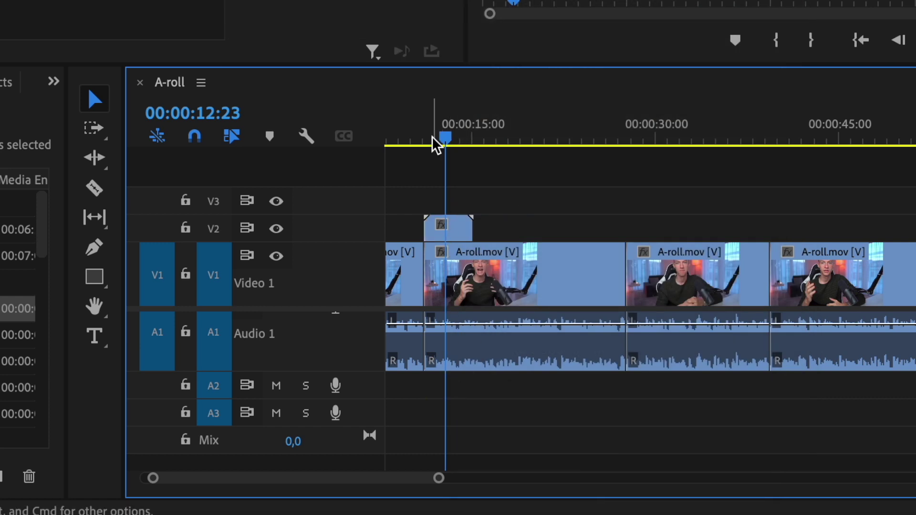
{"action": "left_click_drag", "start_coordinate": [451, 340], "coordinate": [452, 340]}
{"action": "left_click", "coordinate": [456, 381]}
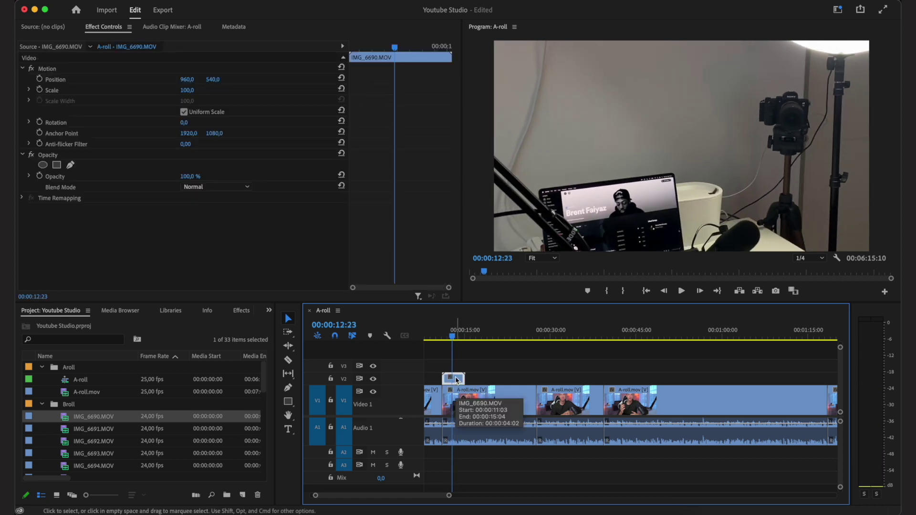
{"action": "scroll", "coordinate": [136, 416], "scroll_direction": "down", "scroll_amount": 5}
{"action": "scroll", "coordinate": [136, 415], "scroll_direction": "up", "scroll_amount": 5}
{"action": "scroll", "coordinate": [136, 416], "scroll_direction": "down", "scroll_amount": 10}
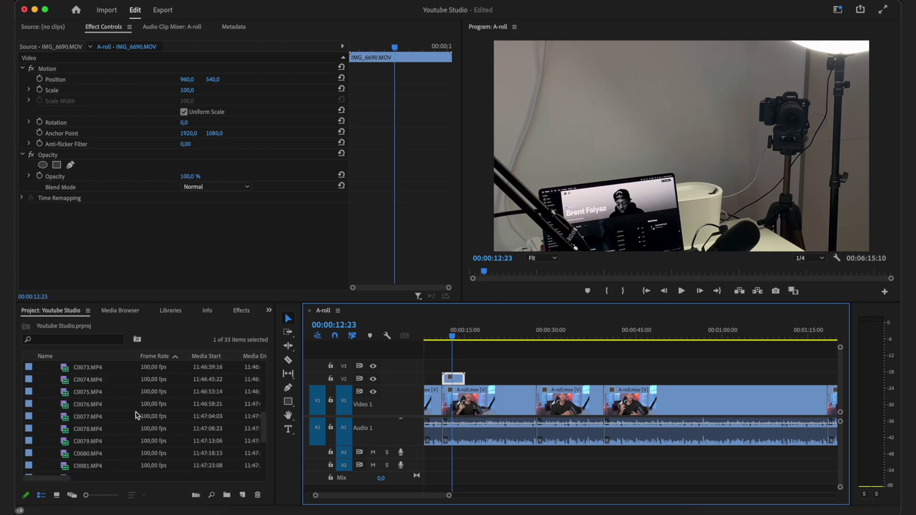
{"action": "left_click_drag", "start_coordinate": [106, 389], "coordinate": [498, 379]}
Step: Set the C0075.MP4 clip on V2 to 30% speed in Speed/Duration
{"action": "left_click", "coordinate": [513, 337]}
{"action": "key", "text": "="}
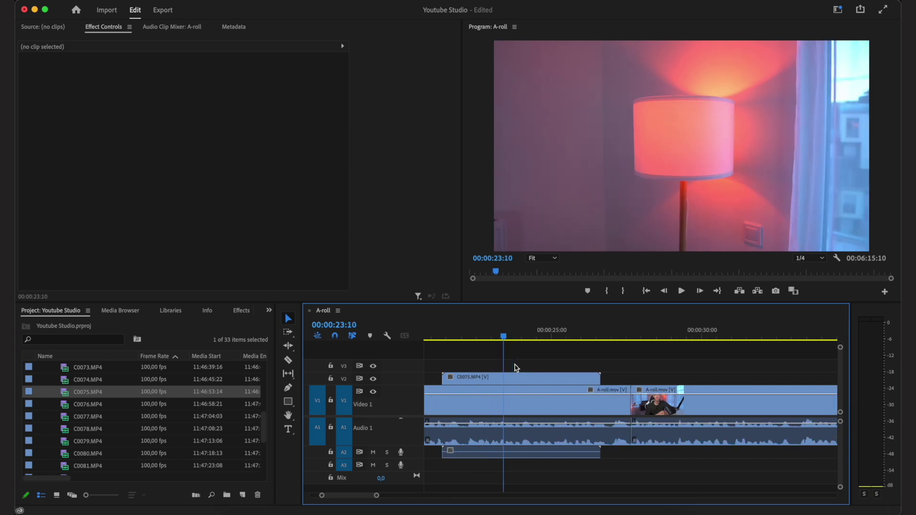
{"action": "left_click", "coordinate": [517, 382]}
{"action": "right_click", "coordinate": [517, 382]}
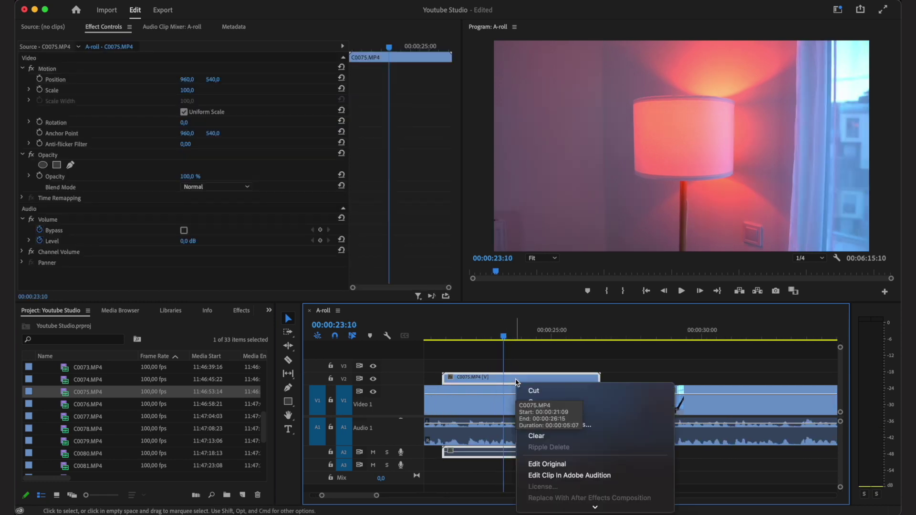
{"action": "scroll", "coordinate": [605, 418], "scroll_direction": "down", "scroll_amount": 5}
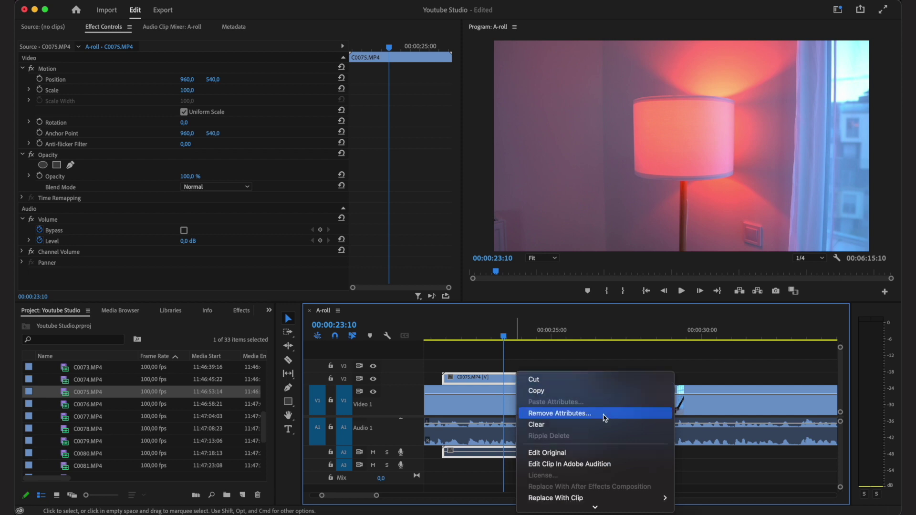
{"action": "scroll", "coordinate": [605, 414], "scroll_direction": "down", "scroll_amount": 4}
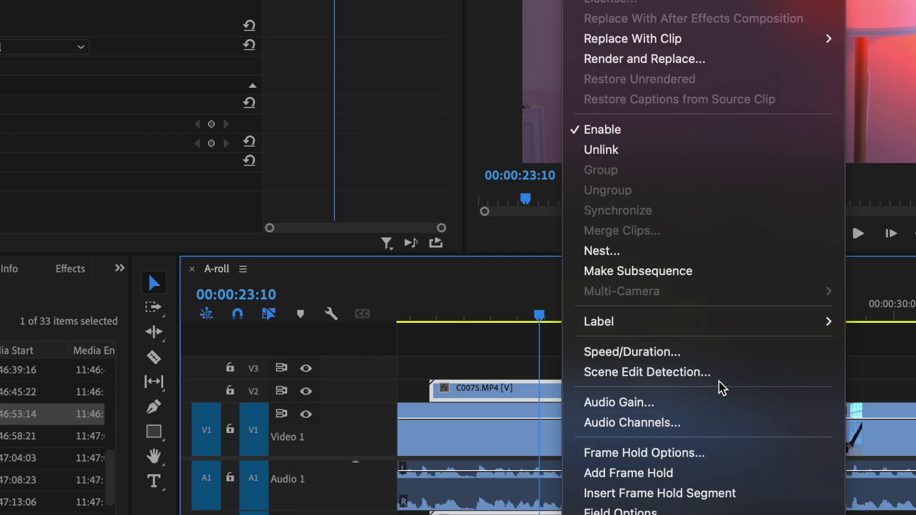
{"action": "left_click", "coordinate": [723, 355]}
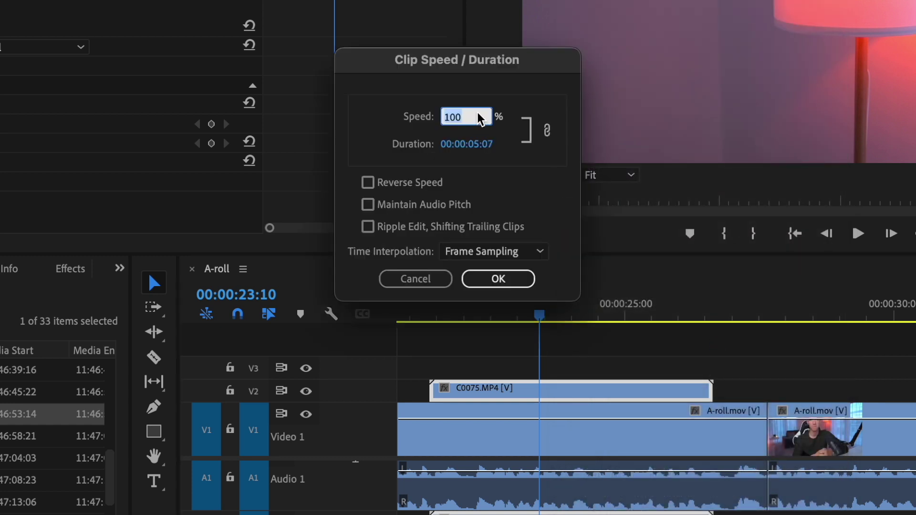
{"action": "type", "text": "0,1"}
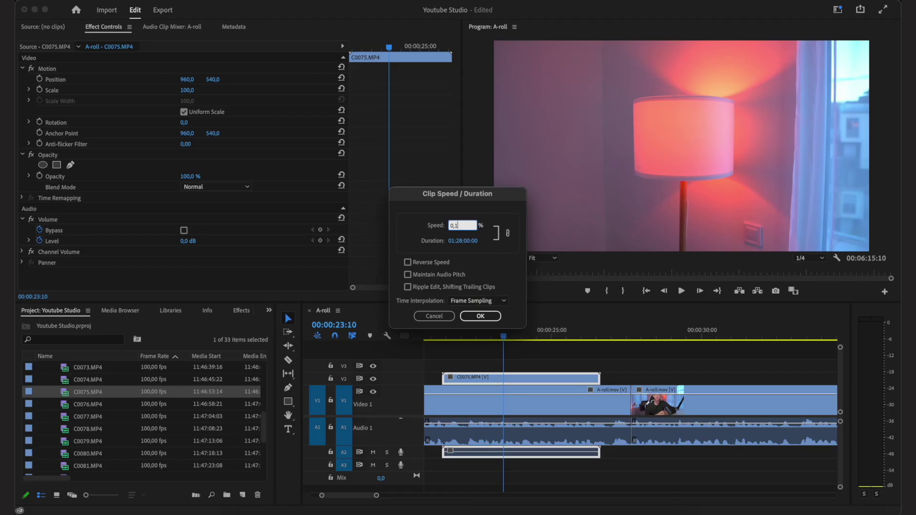
{"action": "left_click", "coordinate": [480, 316]}
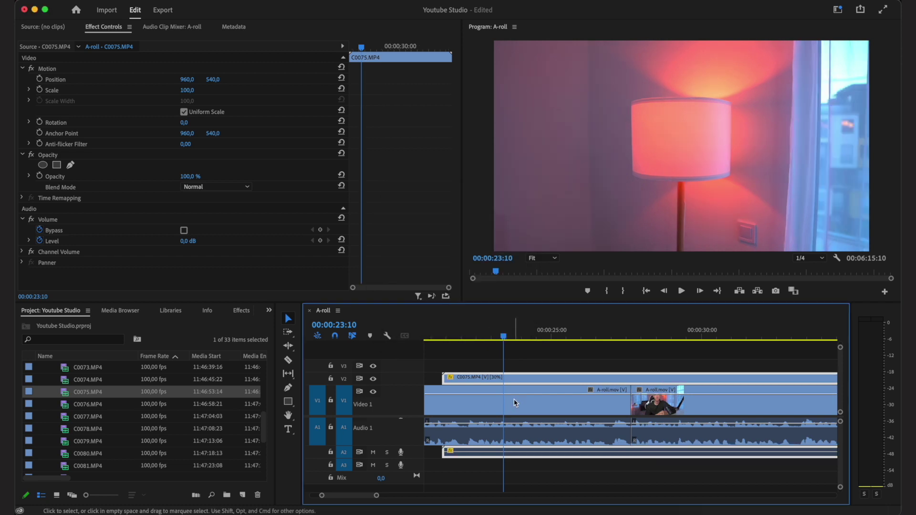
Step: Play back the slowed C0075.MP4 clip
{"action": "left_click", "coordinate": [469, 339]}
{"action": "key", "text": "space"}
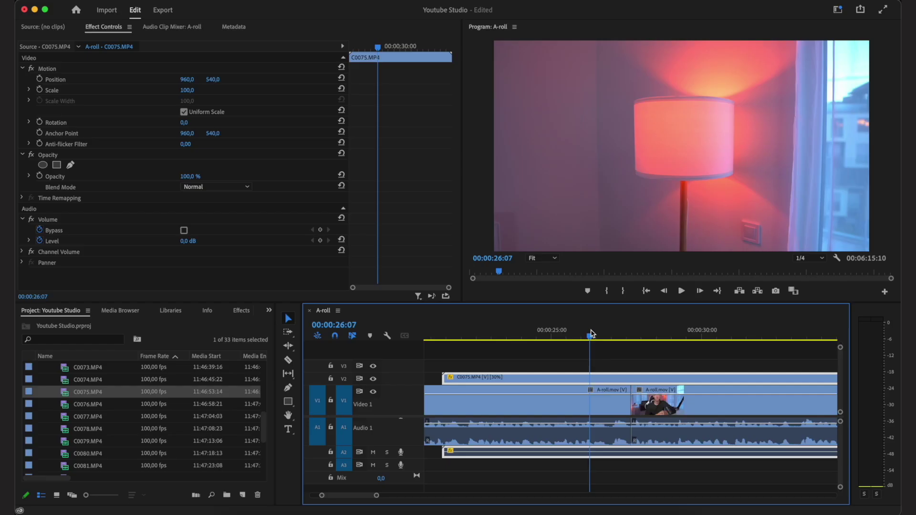
{"action": "scroll", "coordinate": [678, 391], "scroll_direction": "down", "scroll_amount": 5}
Step: Mark in and out points around a short section of C0076.MP4 in the Source monitor
{"action": "left_click", "coordinate": [592, 338]}
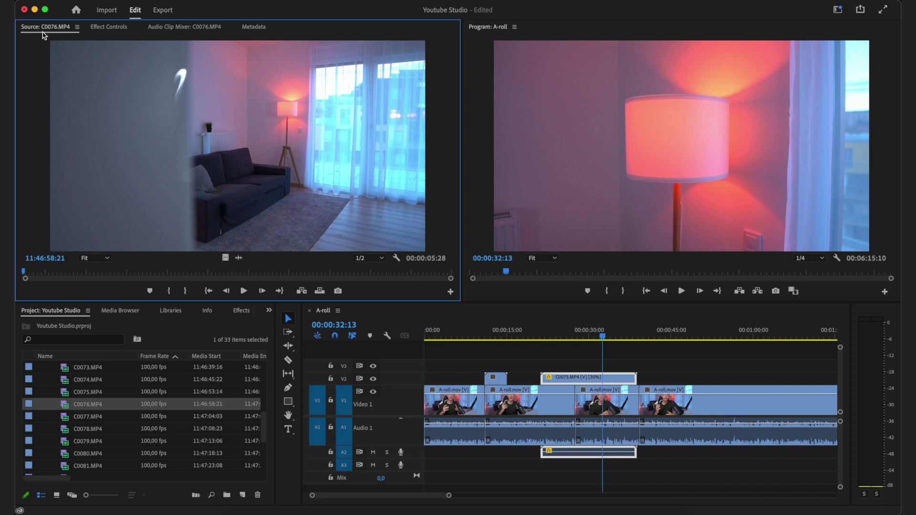
{"action": "left_click_drag", "start_coordinate": [27, 274], "coordinate": [123, 263]}
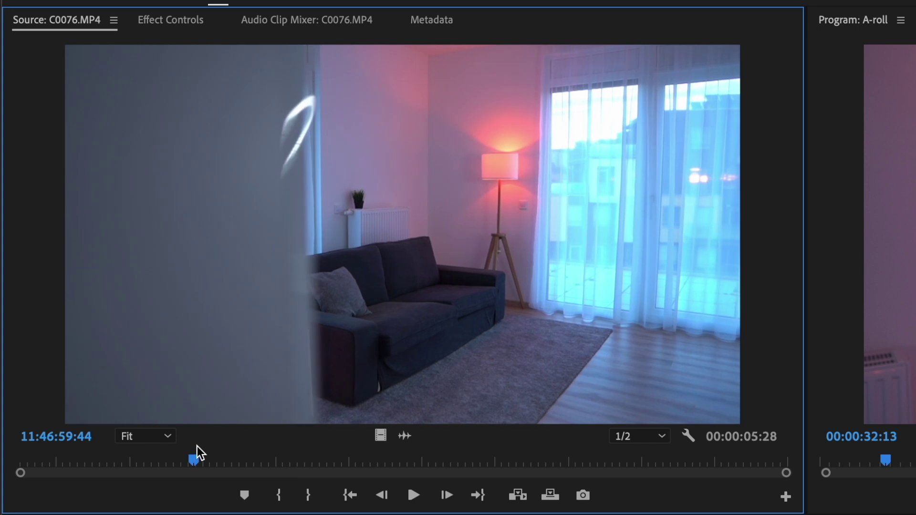
{"action": "left_click_drag", "start_coordinate": [196, 445], "coordinate": [214, 464]}
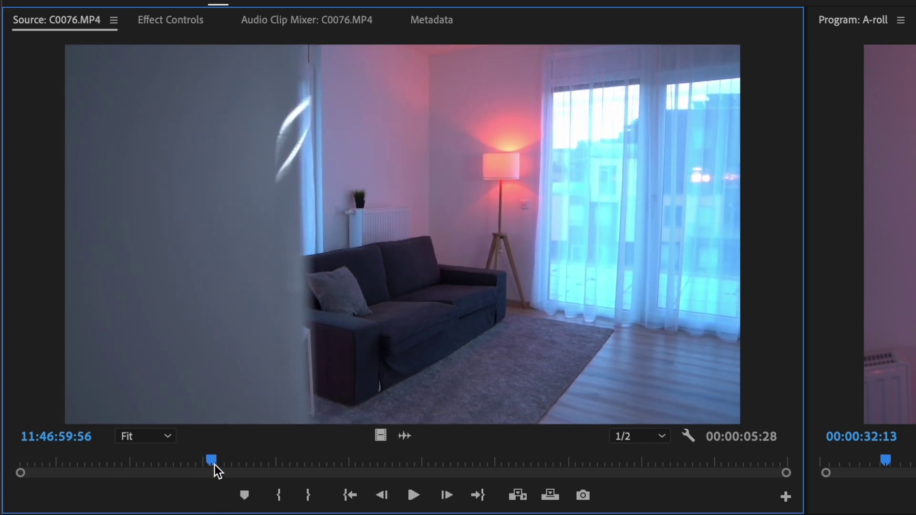
{"action": "key", "text": "i"}
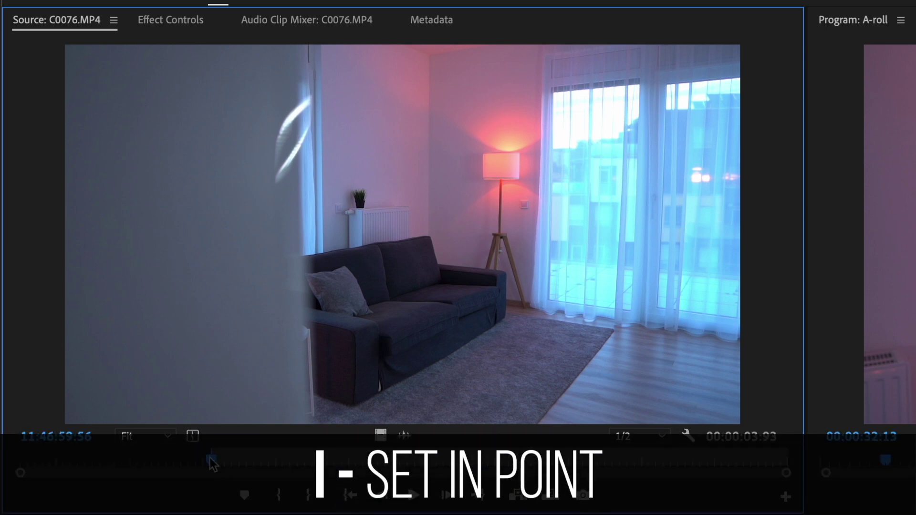
{"action": "left_click_drag", "start_coordinate": [213, 460], "coordinate": [439, 472]}
{"action": "key", "text": "o"}
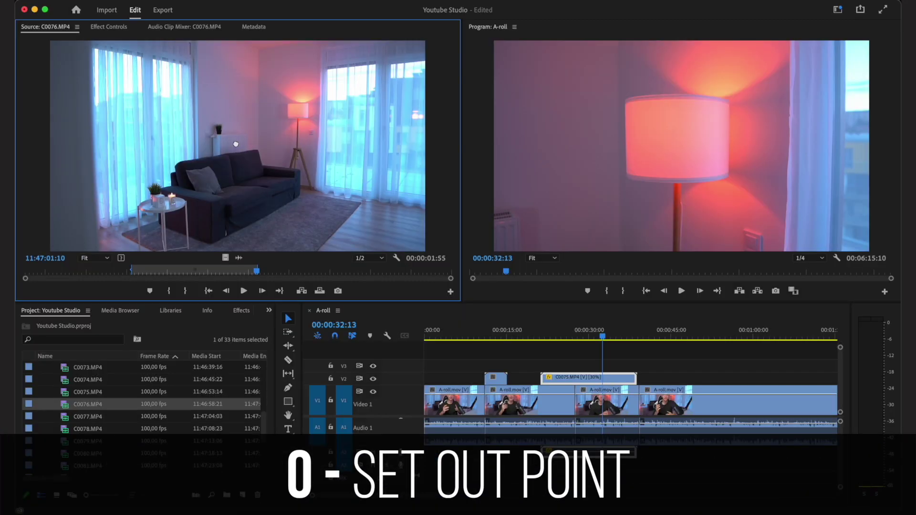
Step: Place the trimmed C0076.MP4 on V2 later in the sequence and play it back
{"action": "left_click_drag", "start_coordinate": [621, 347], "coordinate": [645, 376]}
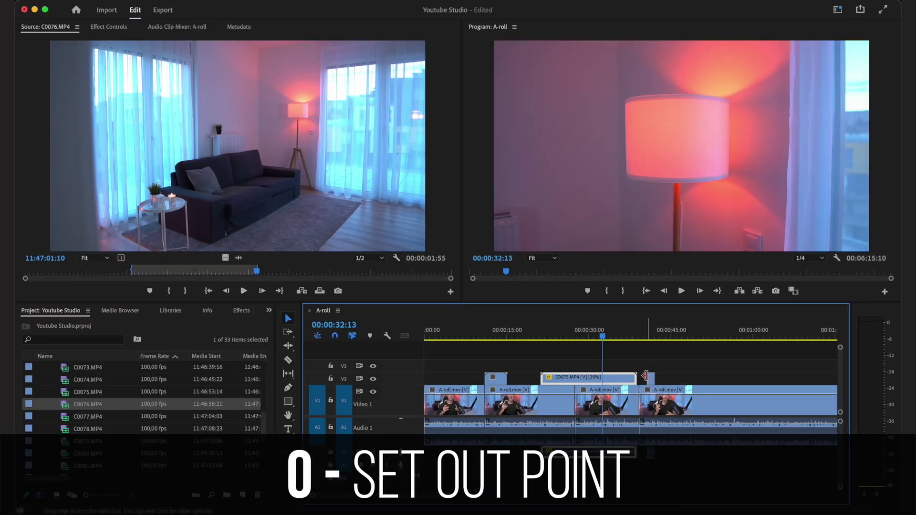
{"action": "left_click", "coordinate": [634, 342]}
{"action": "key", "text": "space"}
{"action": "scroll", "coordinate": [625, 342], "scroll_direction": "up", "scroll_amount": 5}
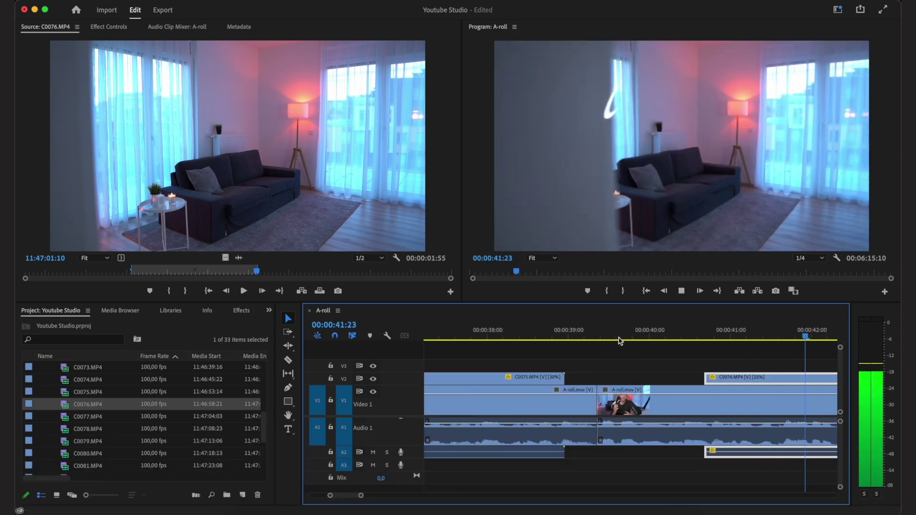
Step: Stop playback and drop the Subscribe animation greenscreen clip into the sequence near 58 seconds
{"action": "scroll", "coordinate": [620, 358], "scroll_direction": "down", "scroll_amount": 5}
{"action": "key", "text": "space"}
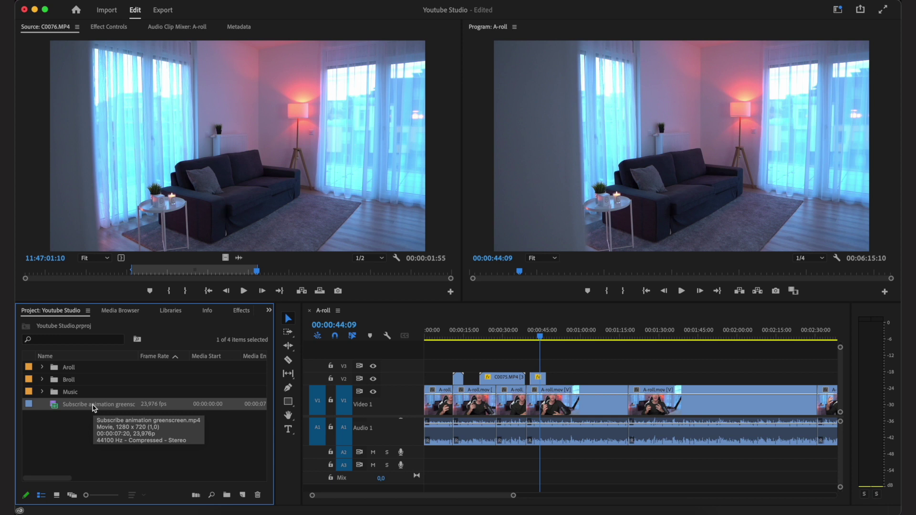
{"action": "left_click_drag", "start_coordinate": [94, 408], "coordinate": [574, 369]}
Step: Unlink the subscribe clip's audio from its video and delete the A2 audio
{"action": "left_click", "coordinate": [576, 334]}
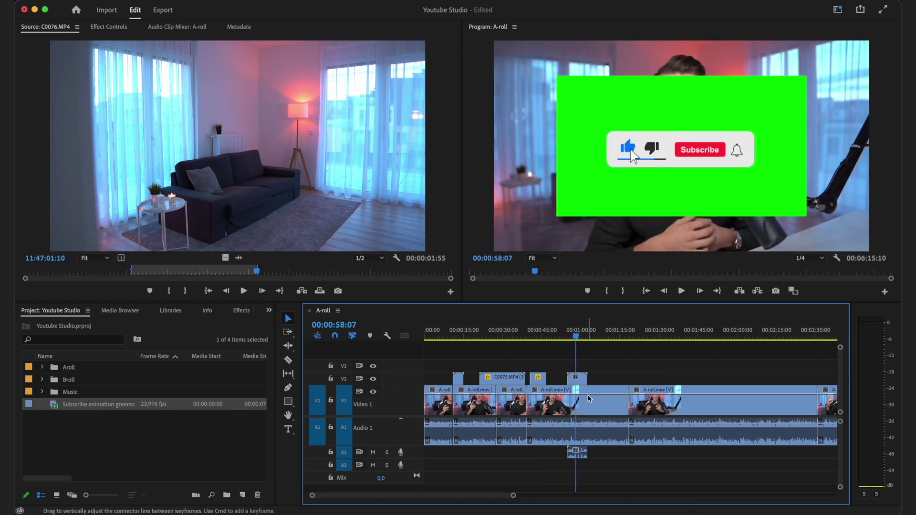
{"action": "left_click", "coordinate": [580, 381]}
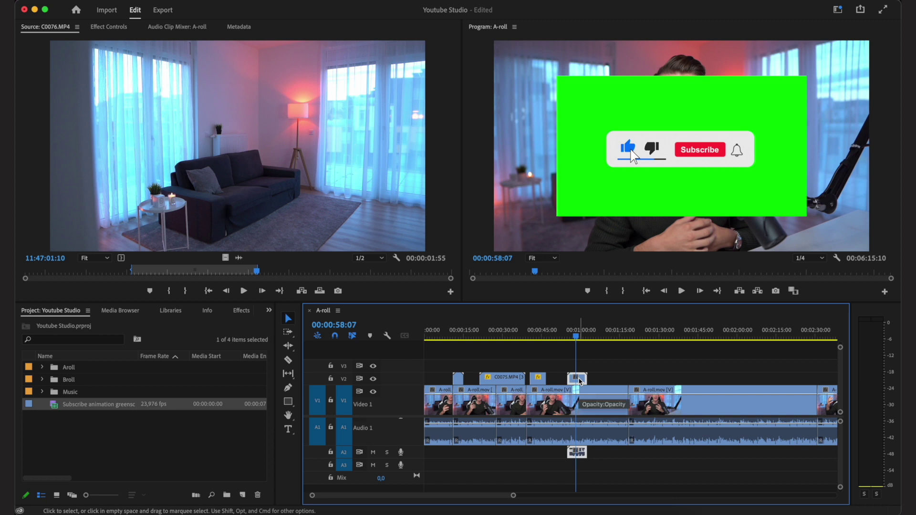
{"action": "right_click", "coordinate": [579, 382]}
{"action": "left_click", "coordinate": [587, 365]}
{"action": "scroll", "coordinate": [587, 366], "scroll_direction": "up", "scroll_amount": 5}
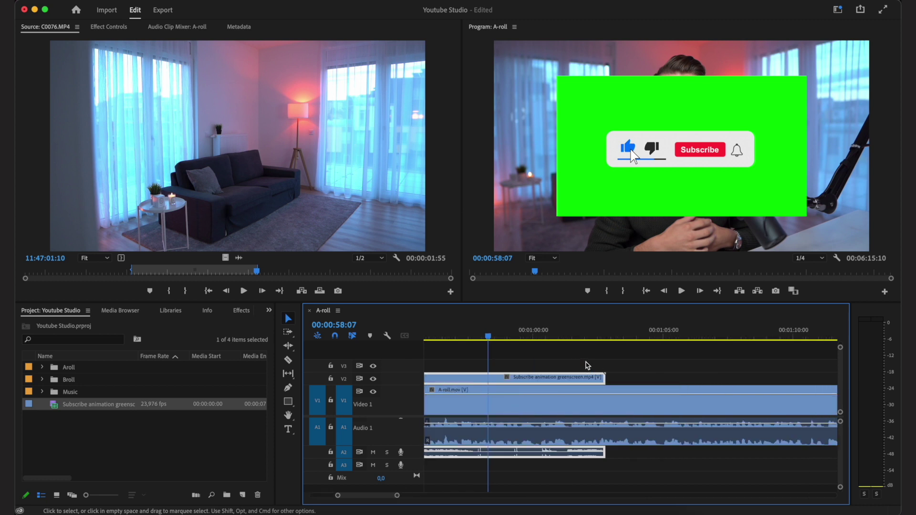
{"action": "right_click", "coordinate": [572, 380]}
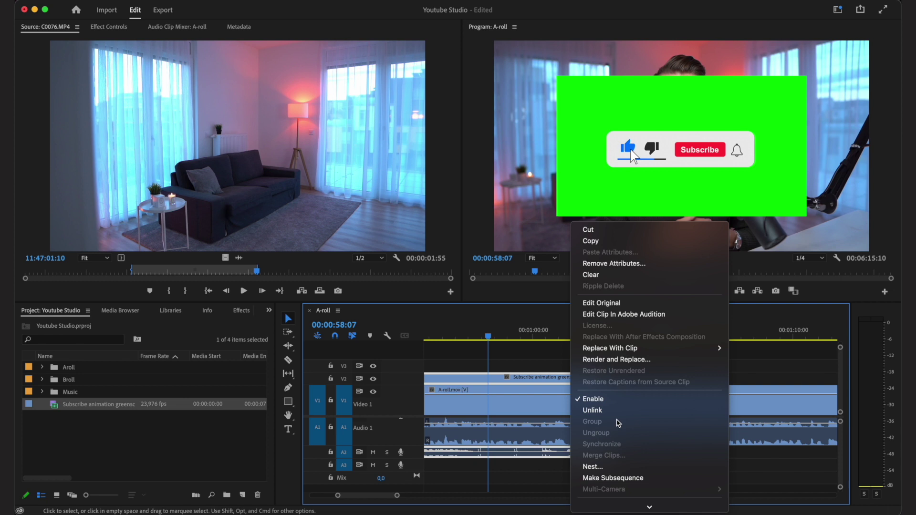
{"action": "left_click", "coordinate": [616, 417]}
{"action": "left_click", "coordinate": [562, 456]}
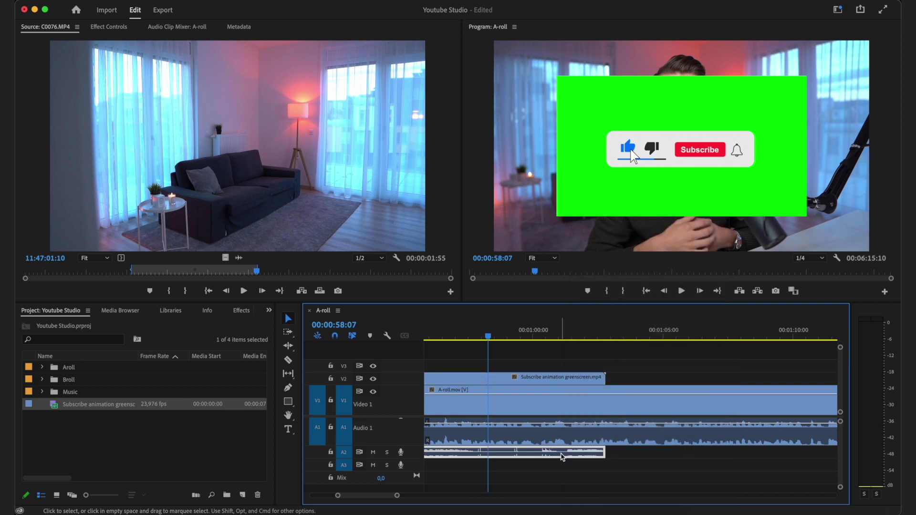
{"action": "key", "text": "Delete"}
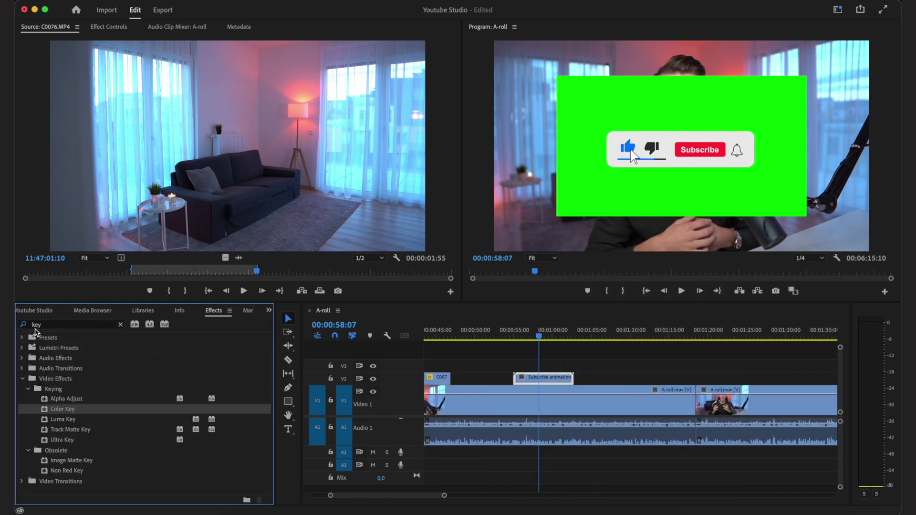
Step: Apply Color Key to the subscribe clip, pick its green, and set tolerance 100
{"action": "left_click_drag", "start_coordinate": [63, 409], "coordinate": [555, 381]}
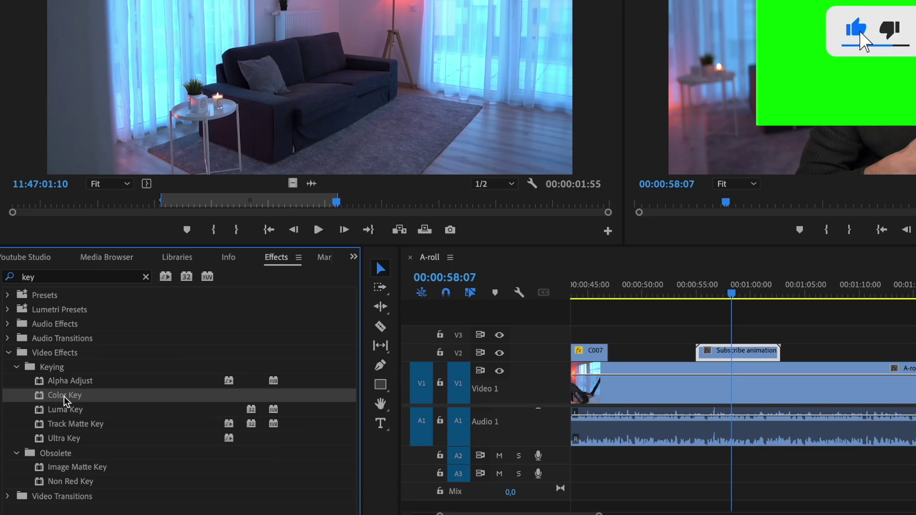
{"action": "left_click_drag", "start_coordinate": [754, 352], "coordinate": [754, 353]}
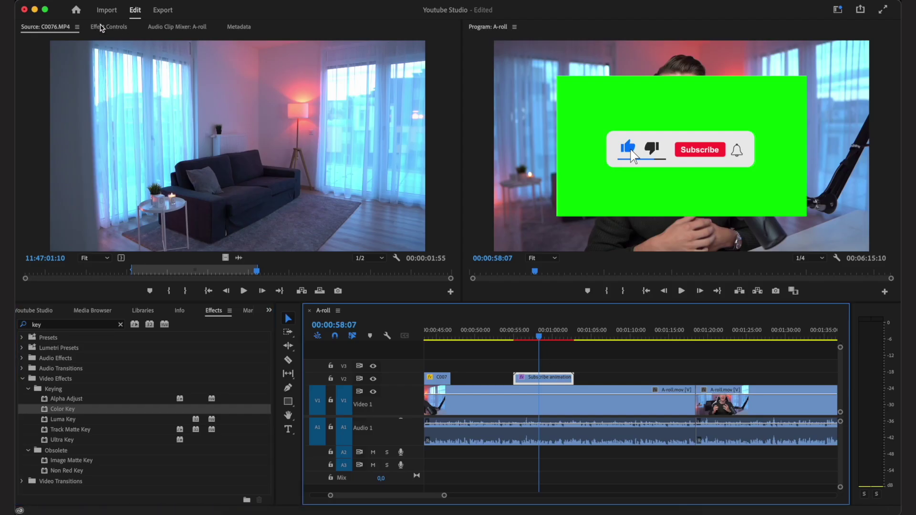
{"action": "left_click", "coordinate": [101, 27]}
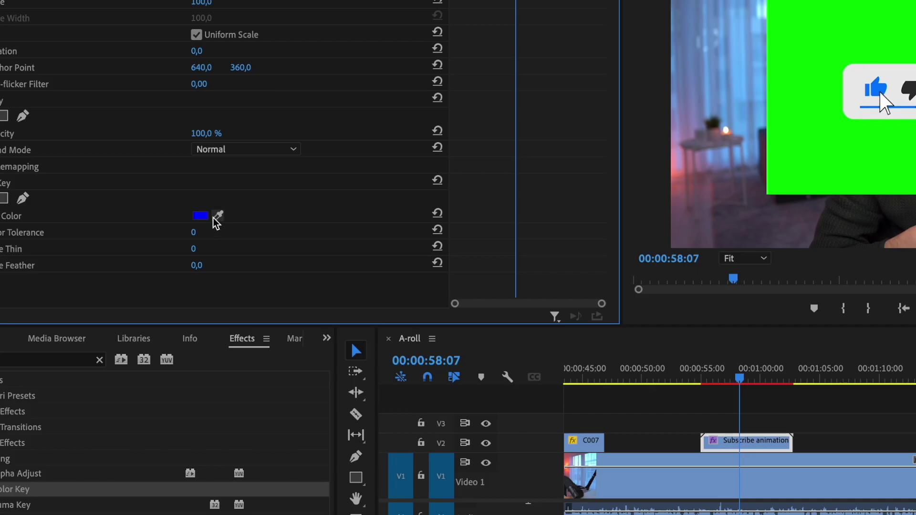
{"action": "left_click", "coordinate": [218, 217]}
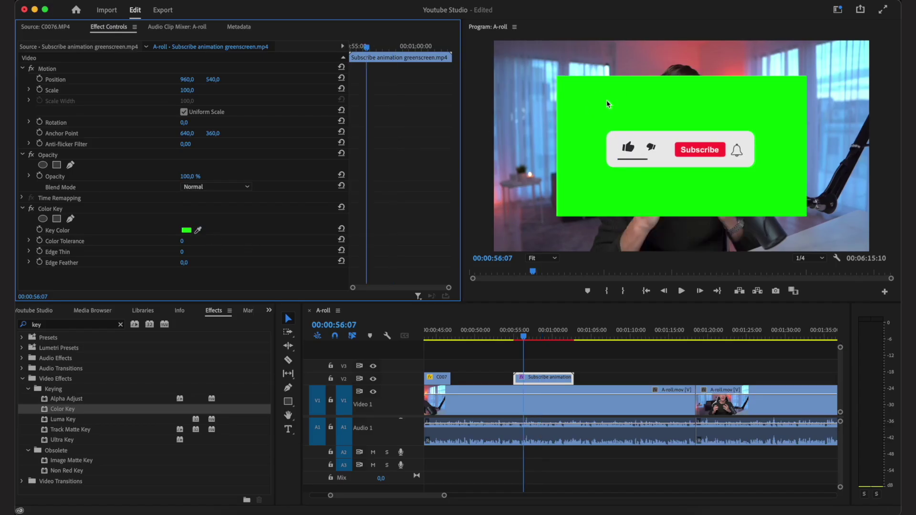
{"action": "left_click", "coordinate": [183, 242]}
{"action": "type", "text": "1"}
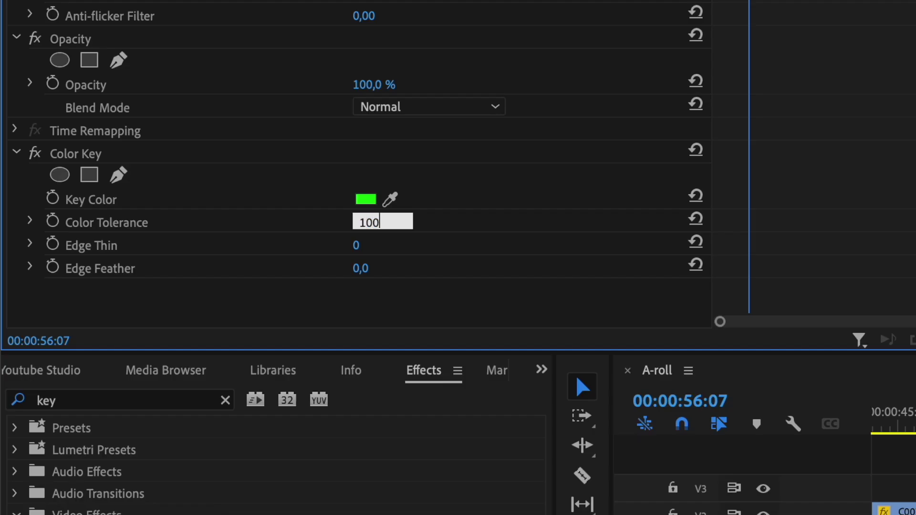
{"action": "type", "text": "00"}
{"action": "key", "text": "Return"}
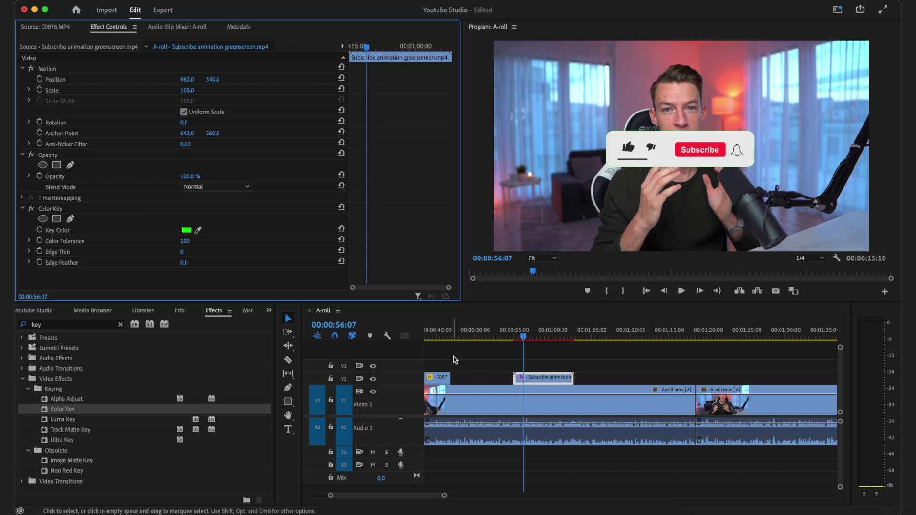
Step: Lower the overlay to position 960, 871 and raise Color Tolerance to 130
{"action": "left_click", "coordinate": [538, 380]}
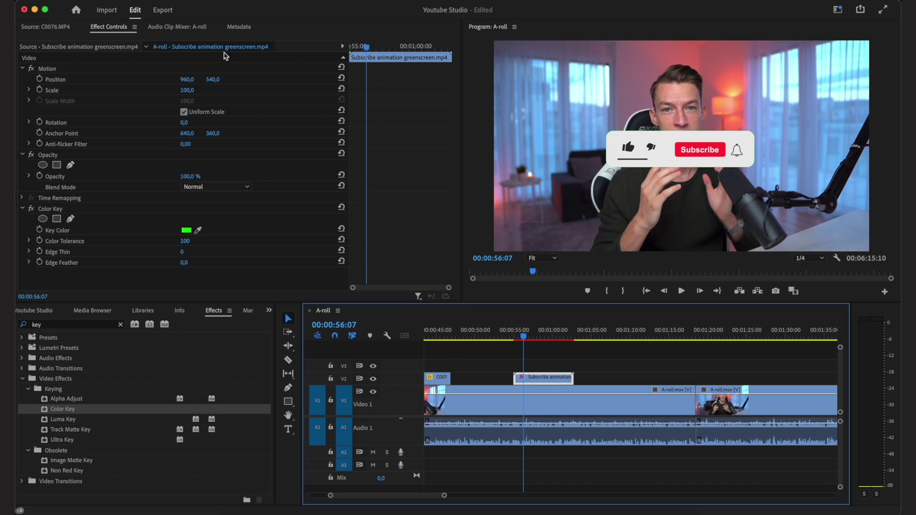
{"action": "left_click_drag", "start_coordinate": [217, 82], "coordinate": [218, 80]}
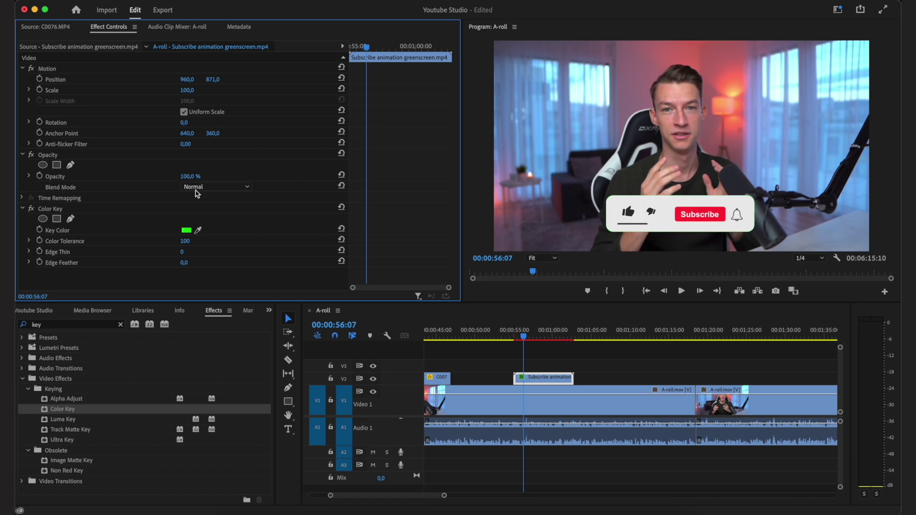
{"action": "left_click", "coordinate": [188, 241]}
{"action": "key", "text": "Return"}
{"action": "left_click_drag", "start_coordinate": [532, 338], "coordinate": [543, 332]}
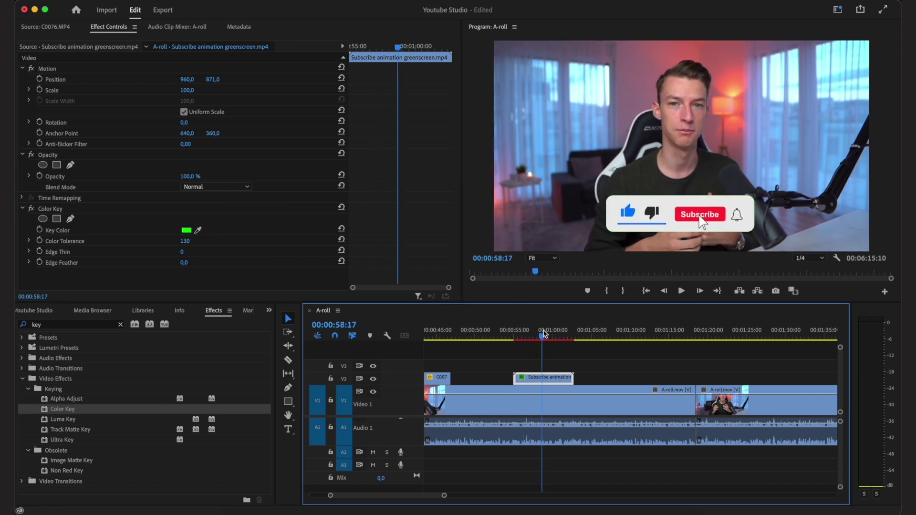
{"action": "left_click", "coordinate": [121, 325]}
Step: Add a Drop Shadow to the subscribe overlay with distance 22 and softness 43
{"action": "left_click", "coordinate": [74, 326]}
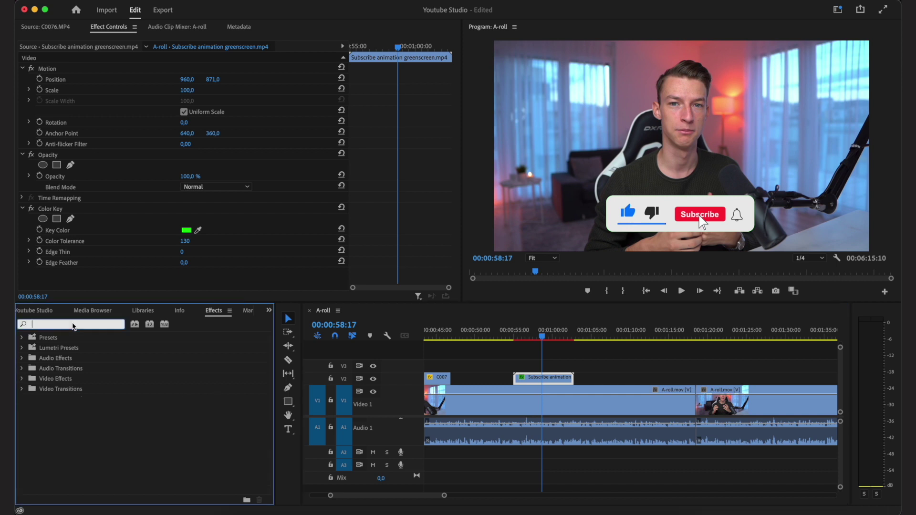
{"action": "type", "text": "drop"}
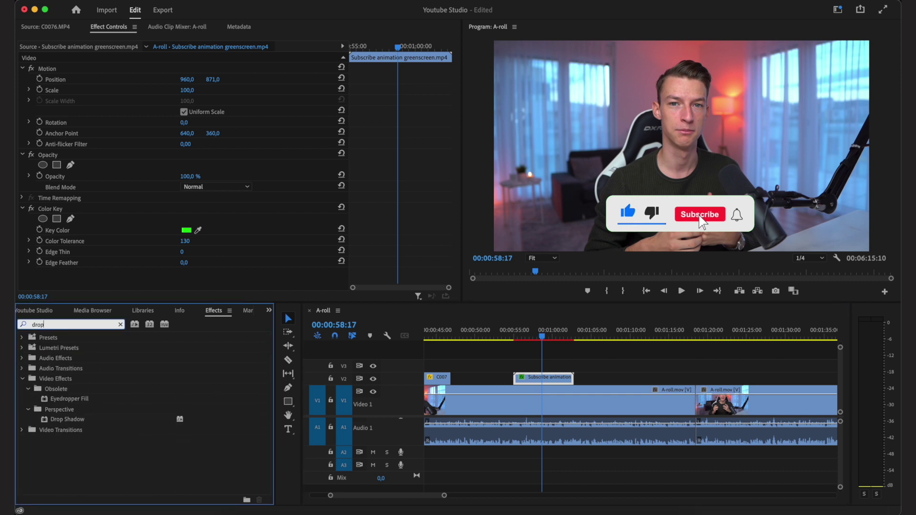
{"action": "left_click_drag", "start_coordinate": [62, 419], "coordinate": [549, 379]}
{"action": "scroll", "coordinate": [277, 77], "scroll_direction": "down", "scroll_amount": 5}
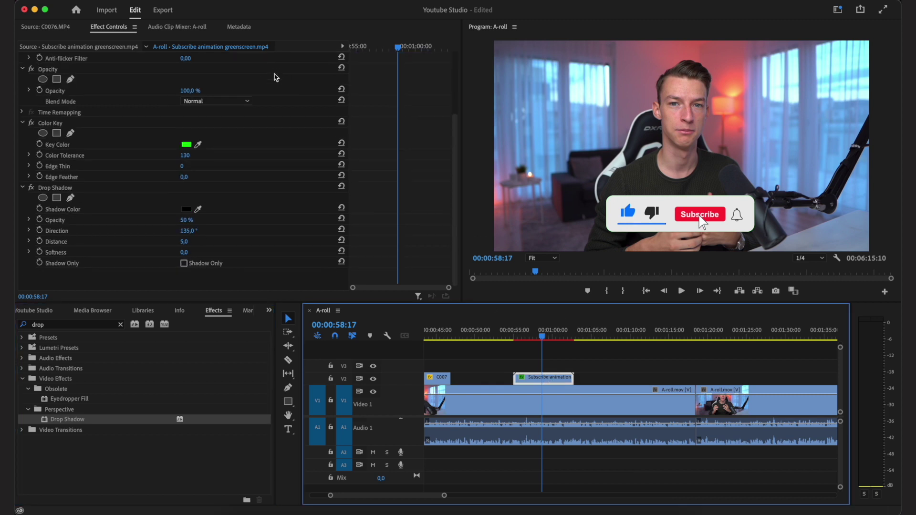
{"action": "left_click_drag", "start_coordinate": [185, 245], "coordinate": [191, 245]}
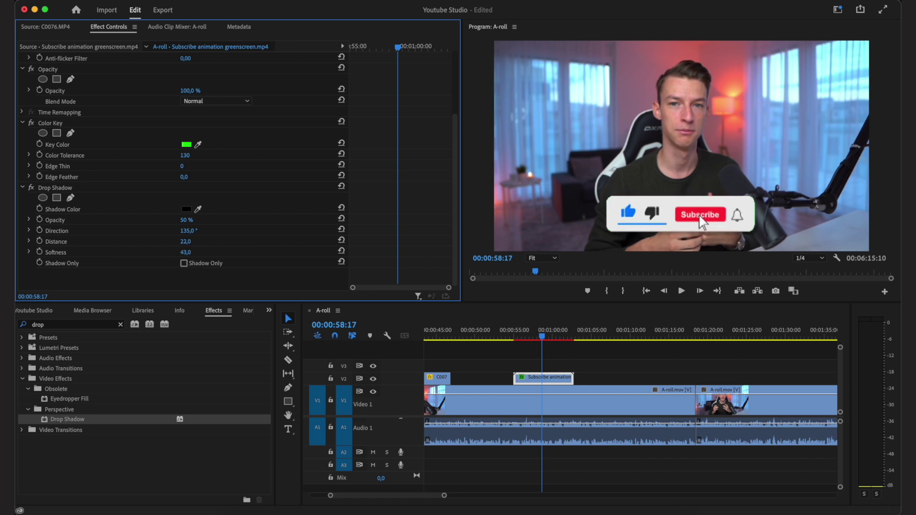
Step: Play back the overlay section from about 55 seconds to review the shadow
{"action": "left_click", "coordinate": [509, 339]}
{"action": "key", "text": "space"}
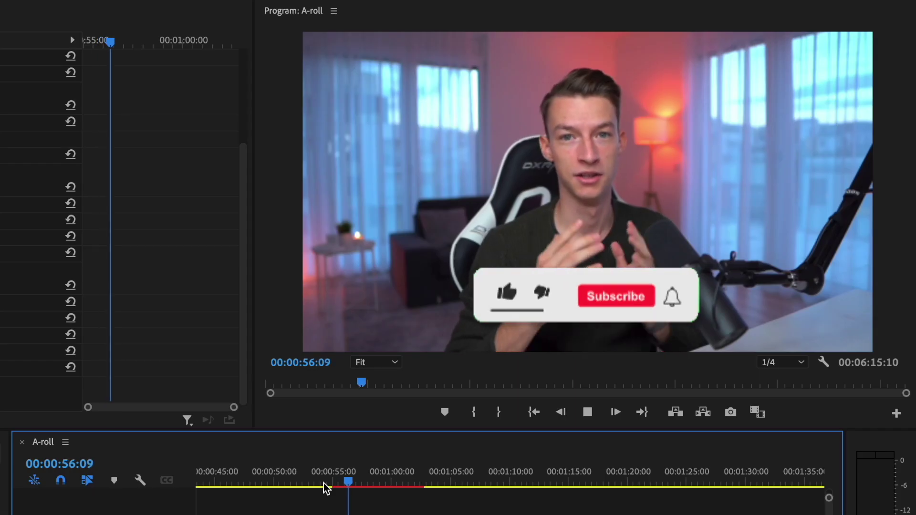
{"action": "left_click_drag", "start_coordinate": [379, 479], "coordinate": [393, 480]}
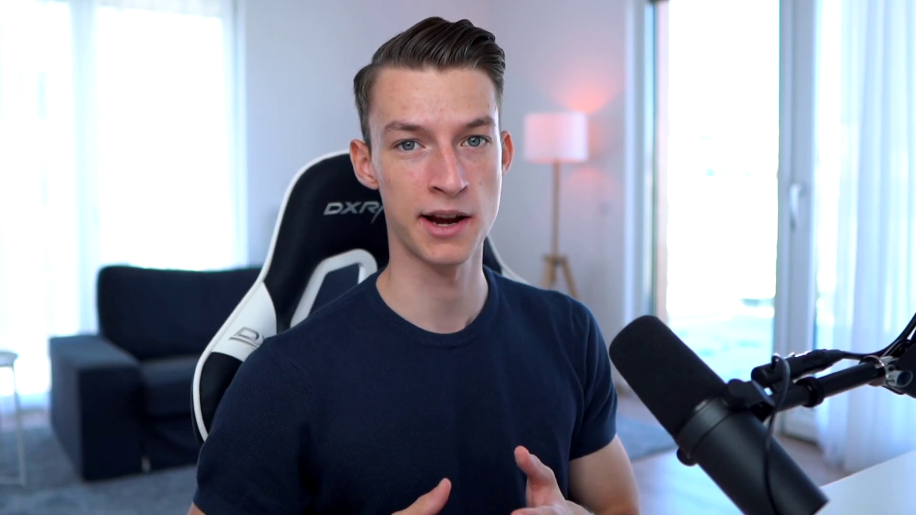
Step: Scroll the Epidemic Sound Pricing page down to the Plan comparison table
{"action": "scroll", "coordinate": [879, 175], "scroll_direction": "down", "scroll_amount": 3}
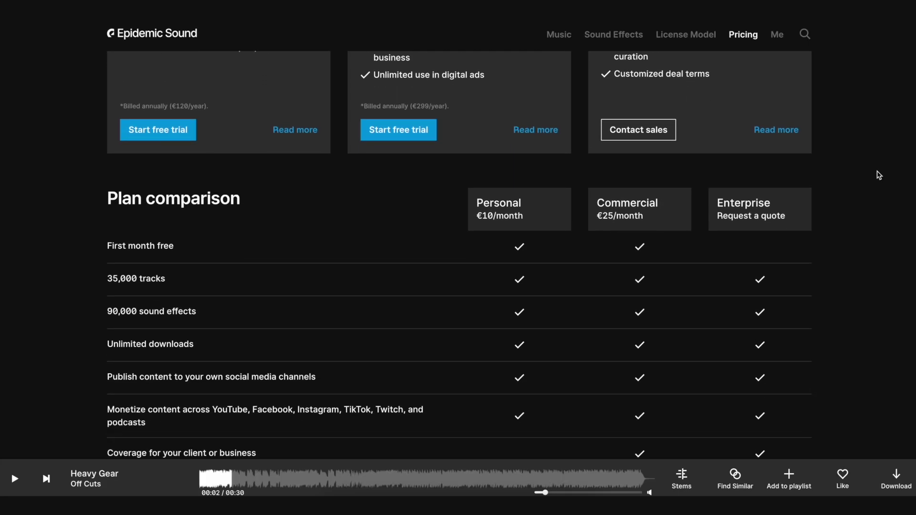
Step: Browse the Epidemic Sound Music themes and open the Photography theme
{"action": "scroll", "coordinate": [879, 176], "scroll_direction": "down", "scroll_amount": 5}
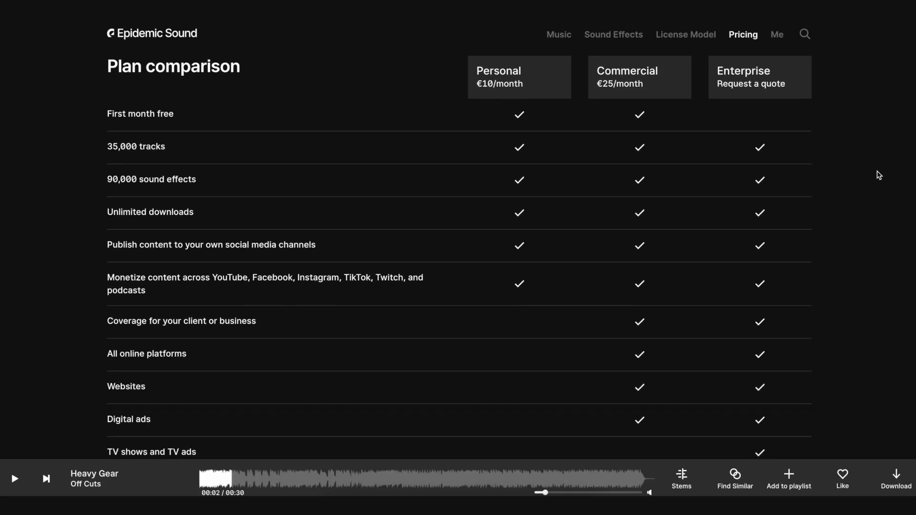
{"action": "scroll", "coordinate": [879, 175], "scroll_direction": "down", "scroll_amount": 6}
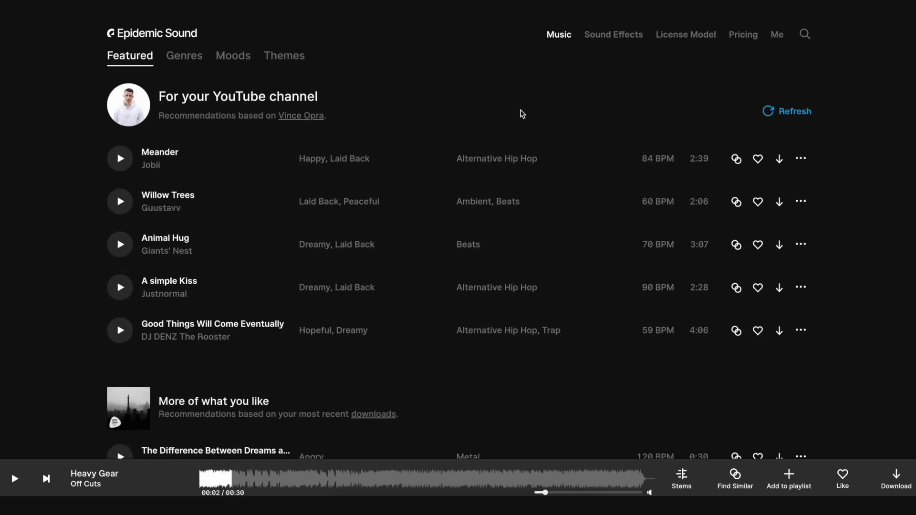
{"action": "scroll", "coordinate": [520, 115], "scroll_direction": "down", "scroll_amount": 5}
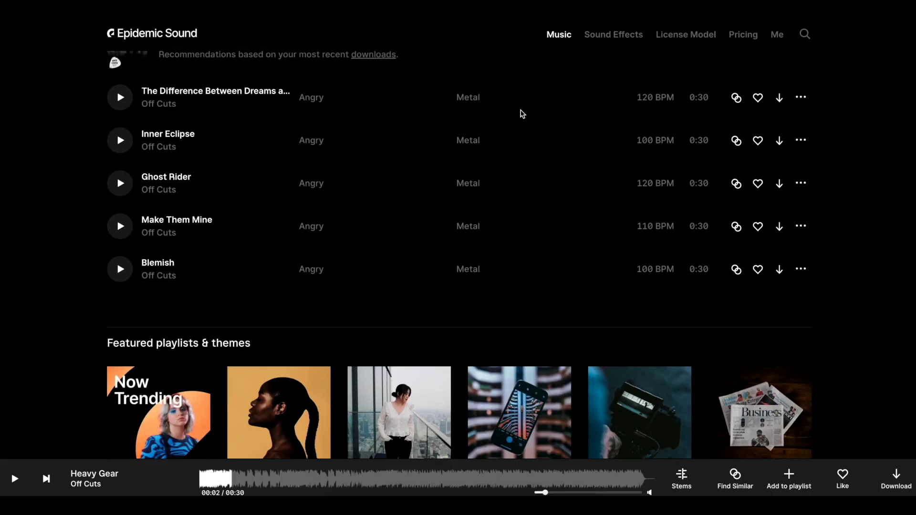
{"action": "scroll", "coordinate": [521, 112], "scroll_direction": "down", "scroll_amount": 5}
{"action": "scroll", "coordinate": [522, 112], "scroll_direction": "down", "scroll_amount": 6}
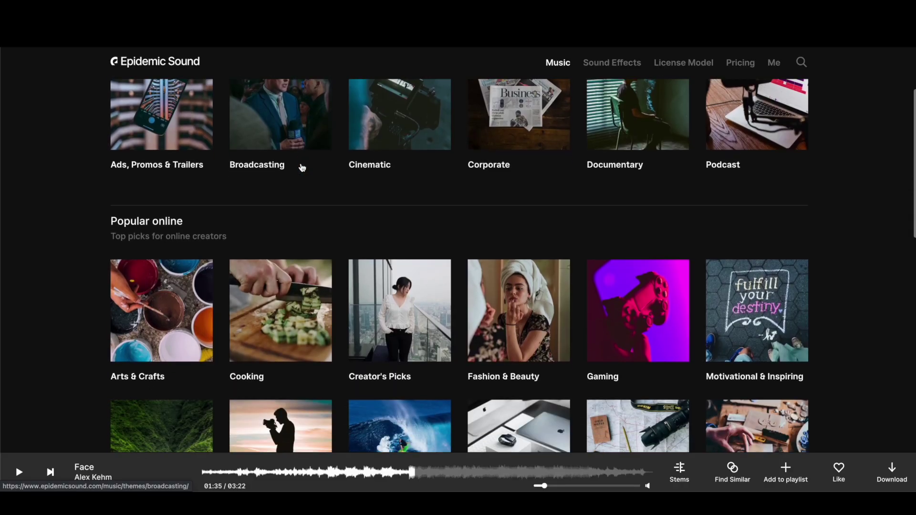
{"action": "scroll", "coordinate": [301, 167], "scroll_direction": "down", "scroll_amount": 5}
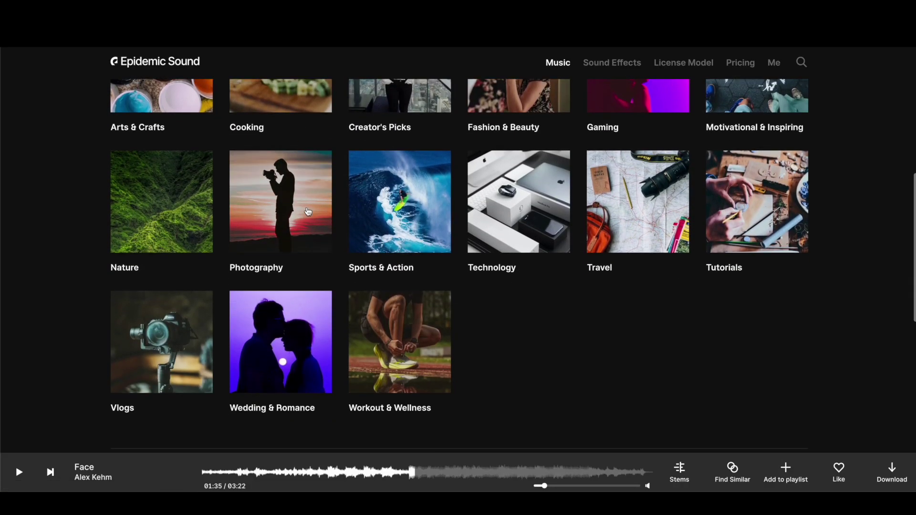
{"action": "left_click", "coordinate": [319, 227]}
{"action": "scroll", "coordinate": [321, 228], "scroll_direction": "down", "scroll_amount": 1}
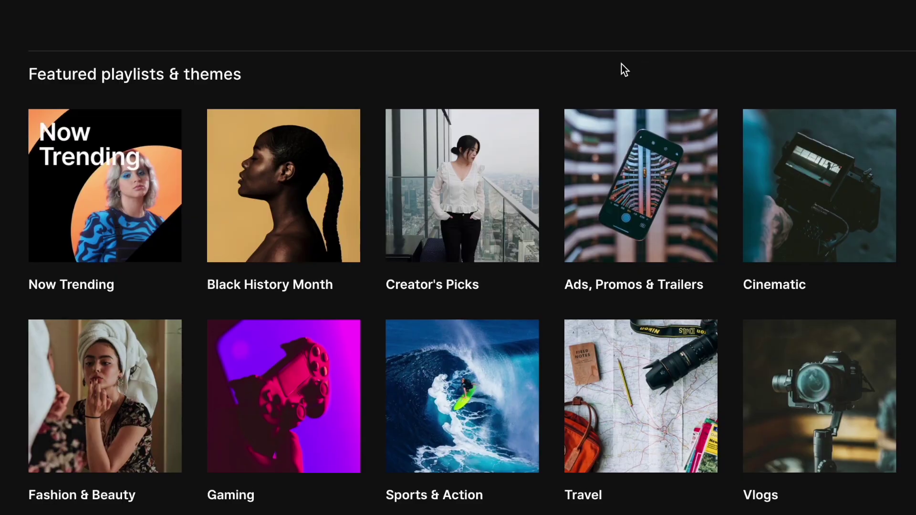
Step: Open the Now Trending playlist and play the track Face
{"action": "mouse_move", "coordinate": [76, 227]}
{"action": "left_click", "coordinate": [111, 200]}
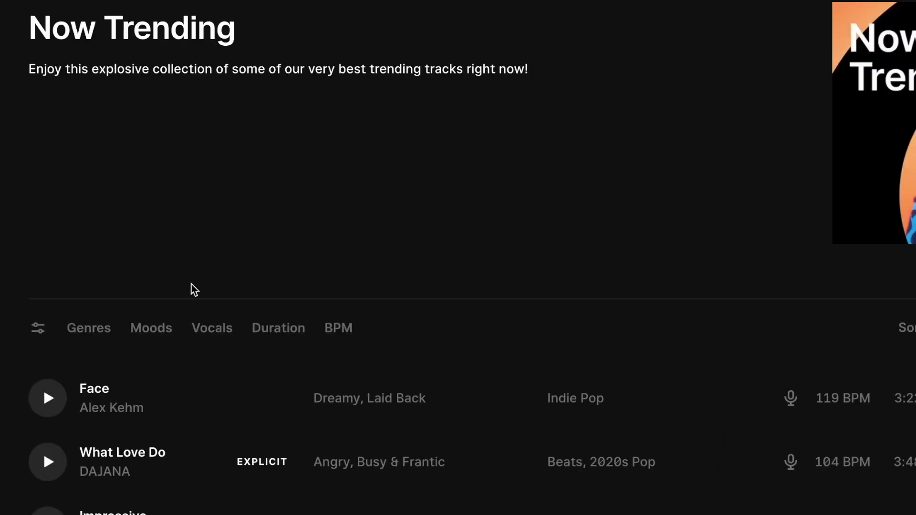
{"action": "scroll", "coordinate": [192, 288], "scroll_direction": "down", "scroll_amount": 4}
{"action": "left_click", "coordinate": [48, 211]}
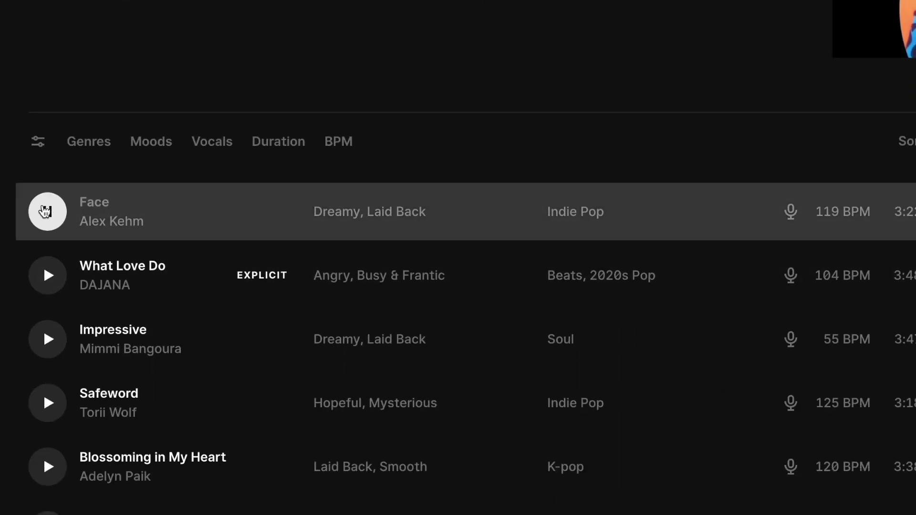
{"action": "scroll", "coordinate": [215, 419], "scroll_direction": "down", "scroll_amount": 1}
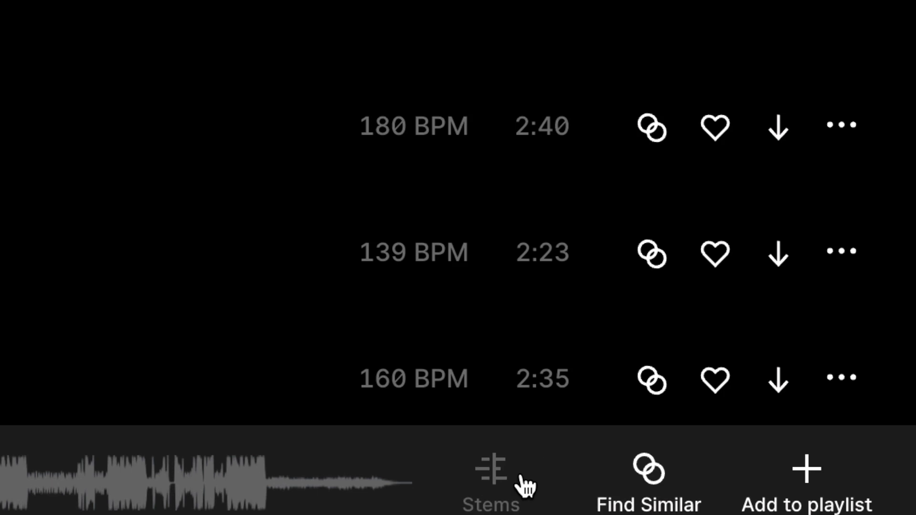
Step: Set the player's stems to Melody, then switch to Instruments only
{"action": "left_click", "coordinate": [521, 483]}
{"action": "left_click", "coordinate": [475, 162]}
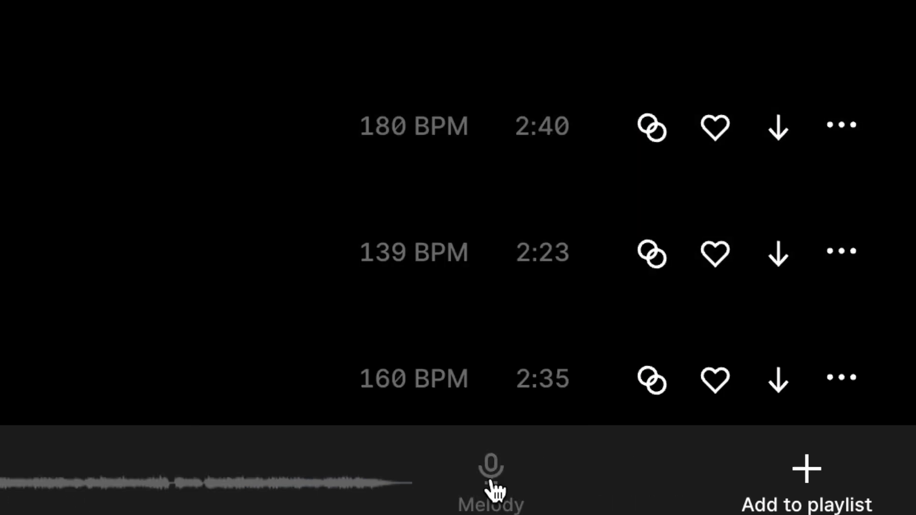
{"action": "left_click", "coordinate": [496, 491]}
{"action": "left_click", "coordinate": [398, 218]}
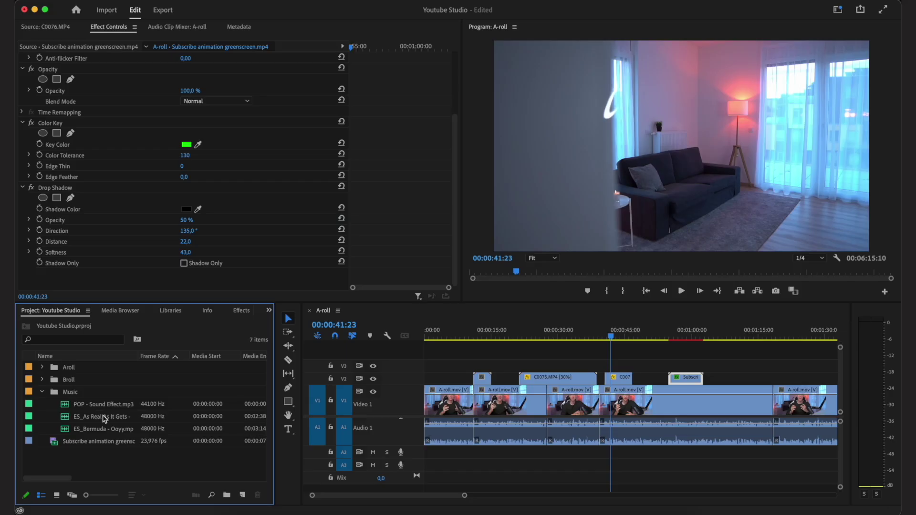
Step: Place As Real As It Gets, then Bermuda, back-to-back on Audio 2 and enlarge the track
{"action": "left_click", "coordinate": [105, 418]}
{"action": "left_click_drag", "start_coordinate": [519, 475], "coordinate": [424, 456]}
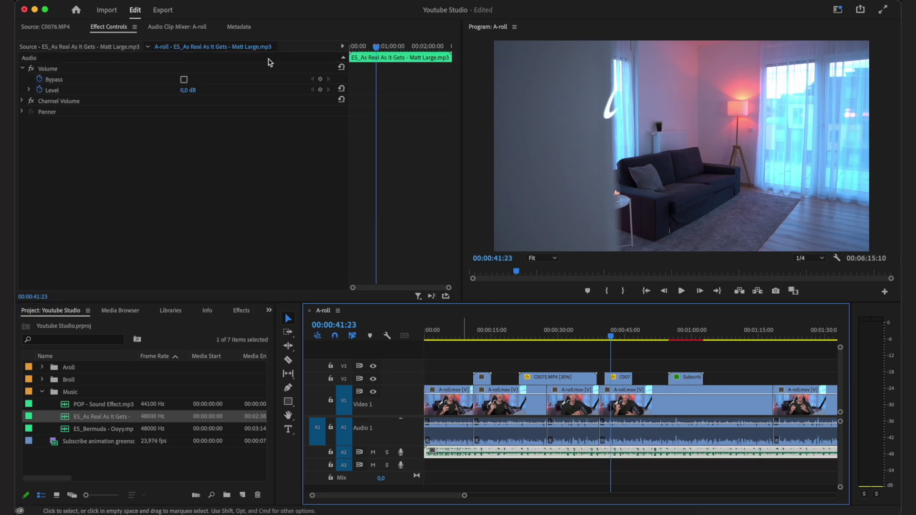
{"action": "key", "text": "backslash"}
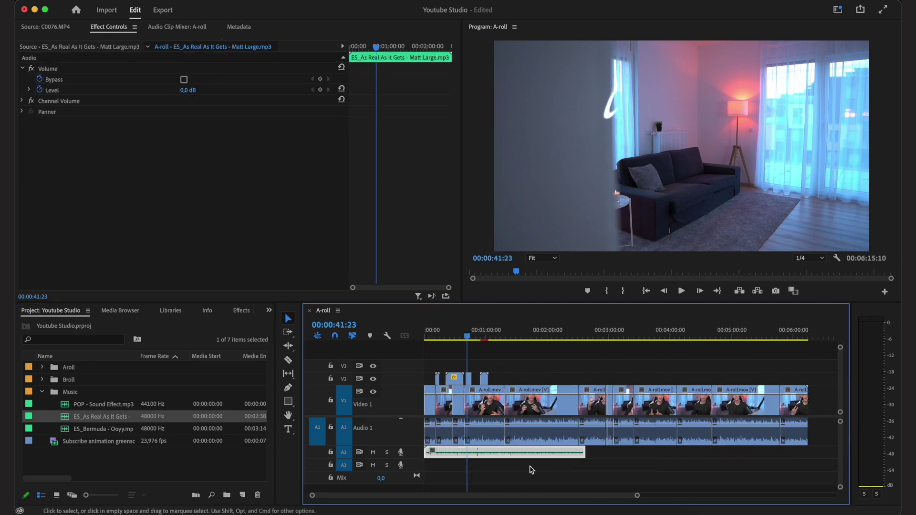
{"action": "left_click_drag", "start_coordinate": [117, 429], "coordinate": [592, 451]}
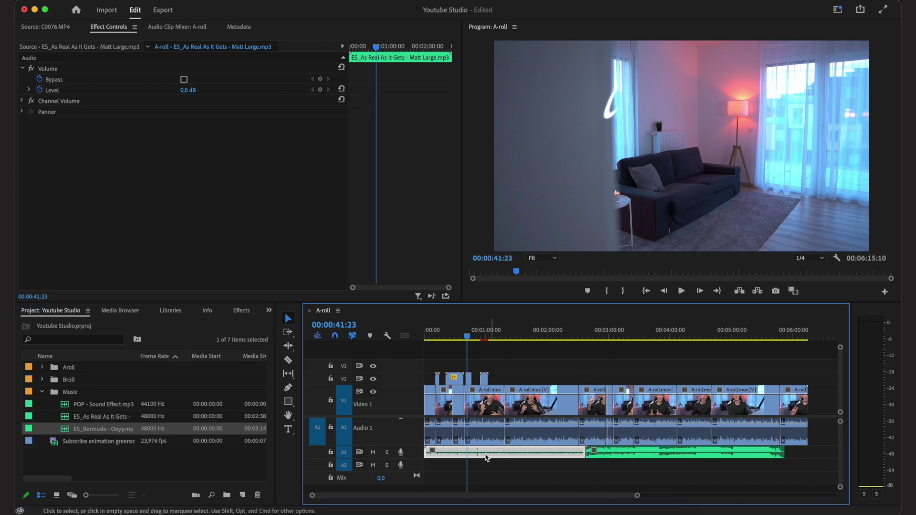
{"action": "left_click_drag", "start_coordinate": [414, 458], "coordinate": [413, 475]}
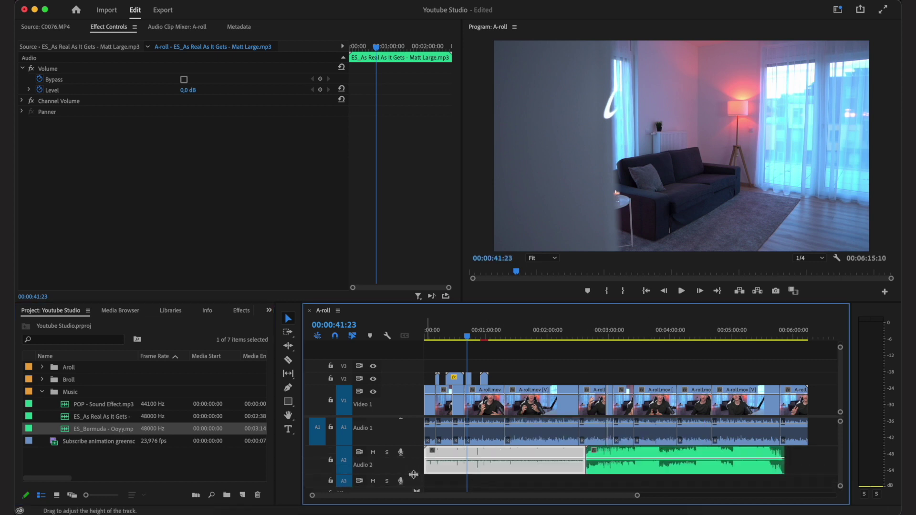
{"action": "key", "text": "equal"}
{"action": "key", "text": "equal"}
{"action": "key", "text": "equal"}
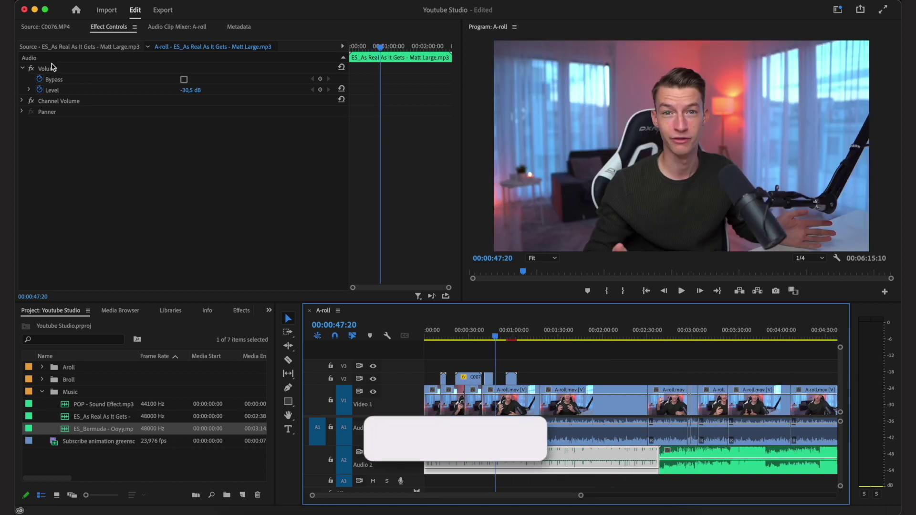
Step: Copy the first song's Volume effect, then select the Bermuda clip to receive it
{"action": "left_click", "coordinate": [54, 70]}
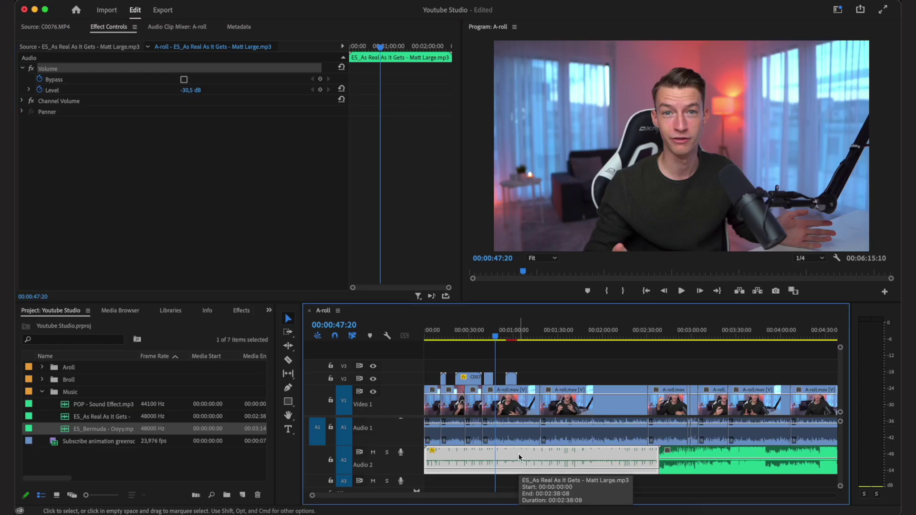
{"action": "left_click", "coordinate": [61, 73]}
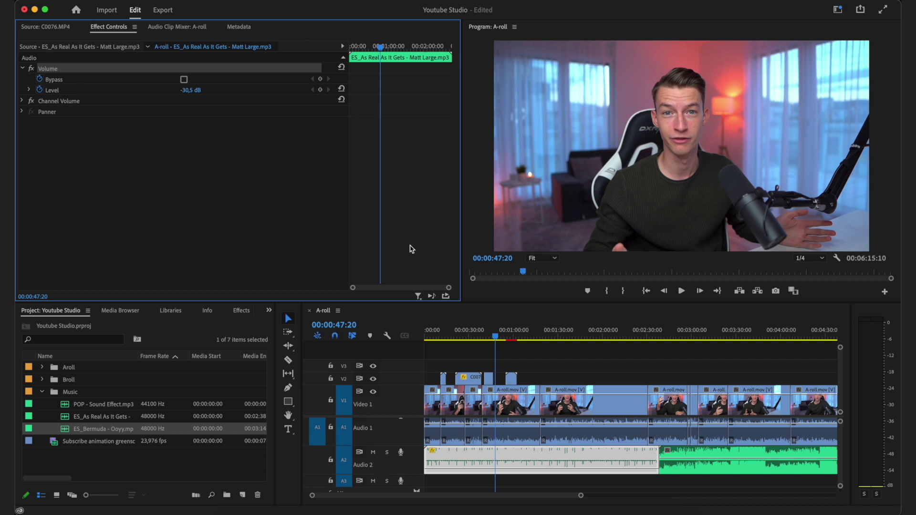
{"action": "left_click", "coordinate": [742, 450]}
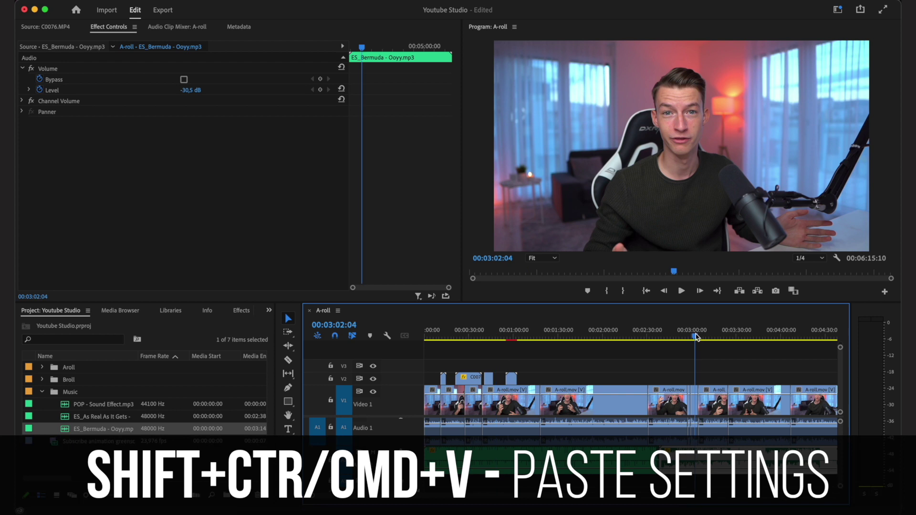
{"action": "left_click_drag", "start_coordinate": [696, 338], "coordinate": [708, 338]}
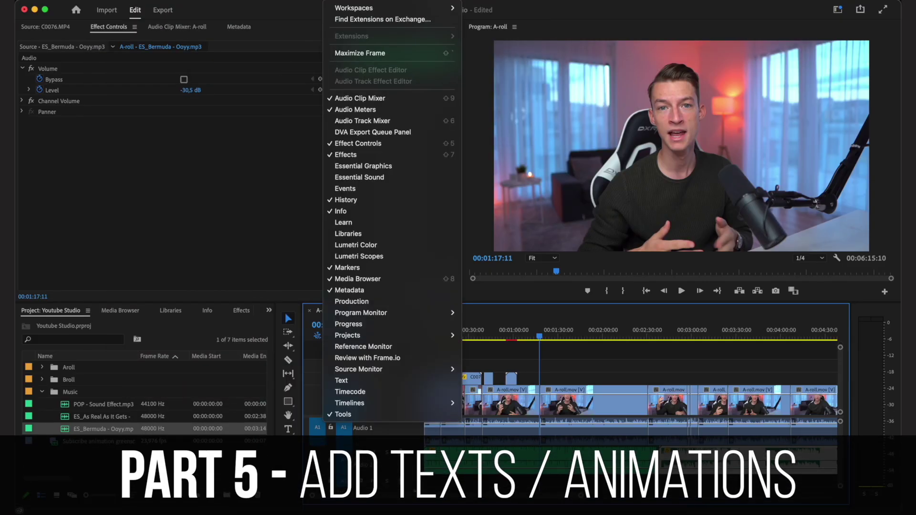
Step: Switch to the Graphics workspace and preview the Bold Coming Up template
{"action": "mouse_move", "coordinate": [354, 8]}
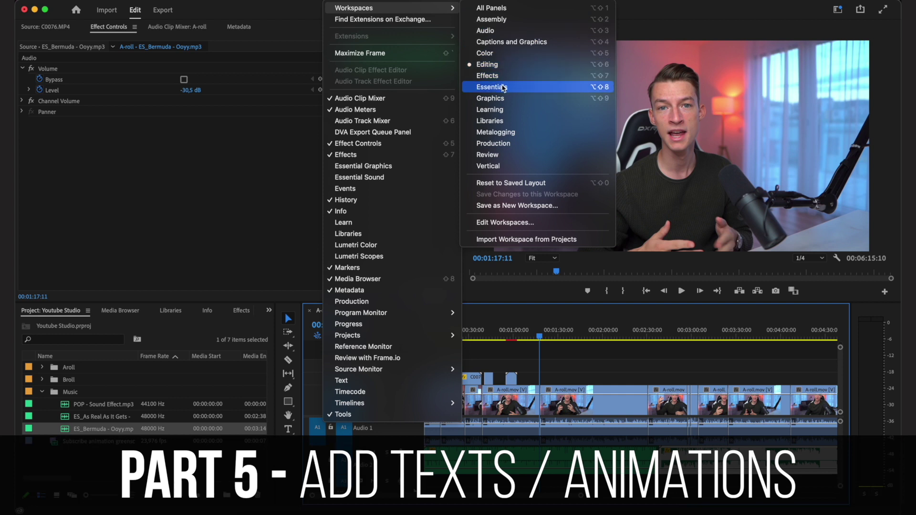
{"action": "left_click", "coordinate": [501, 98]}
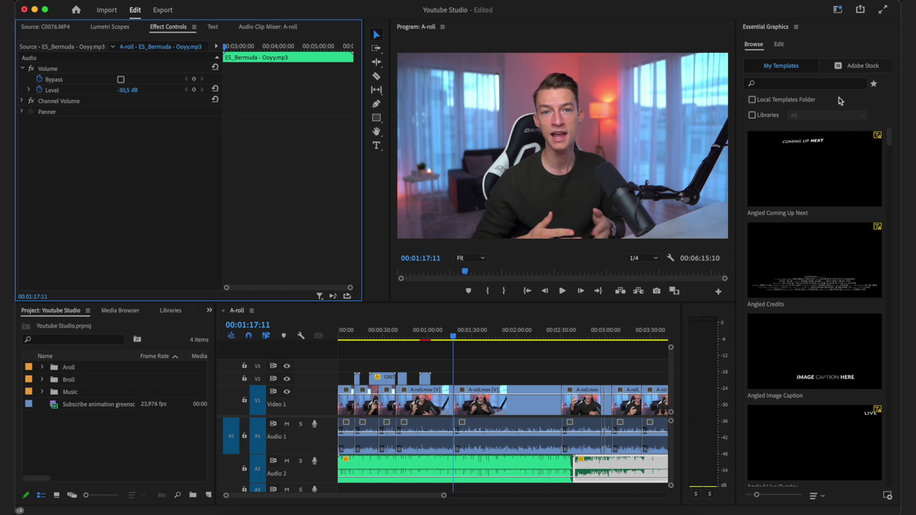
{"action": "scroll", "coordinate": [848, 301], "scroll_direction": "down", "scroll_amount": 5}
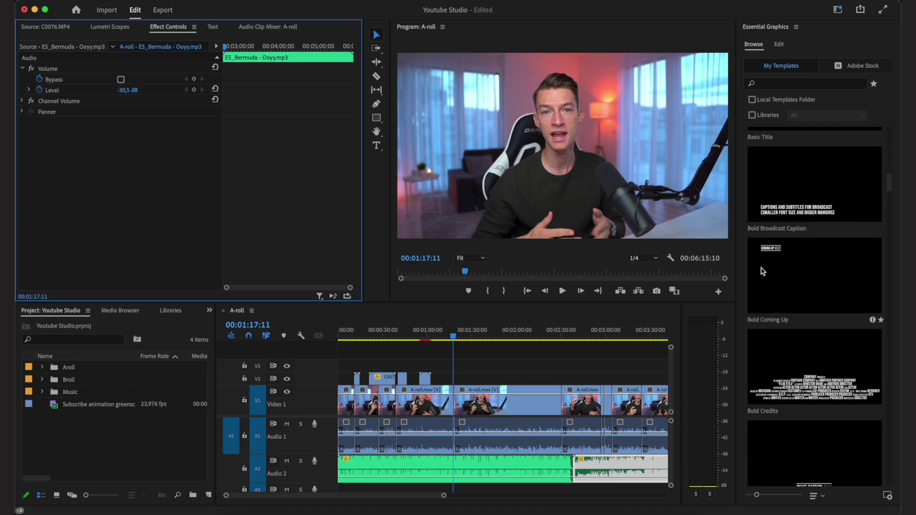
{"action": "left_click", "coordinate": [758, 261]}
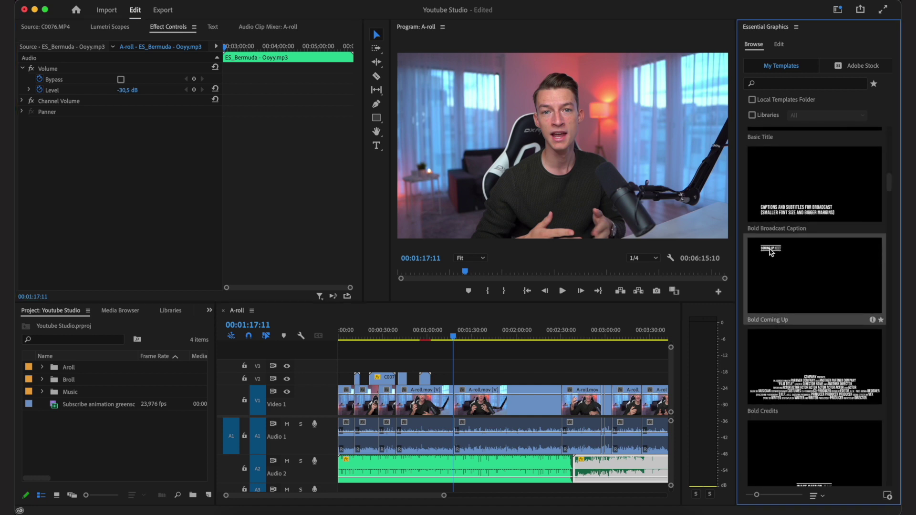
{"action": "scroll", "coordinate": [893, 286], "scroll_direction": "down", "scroll_amount": 5}
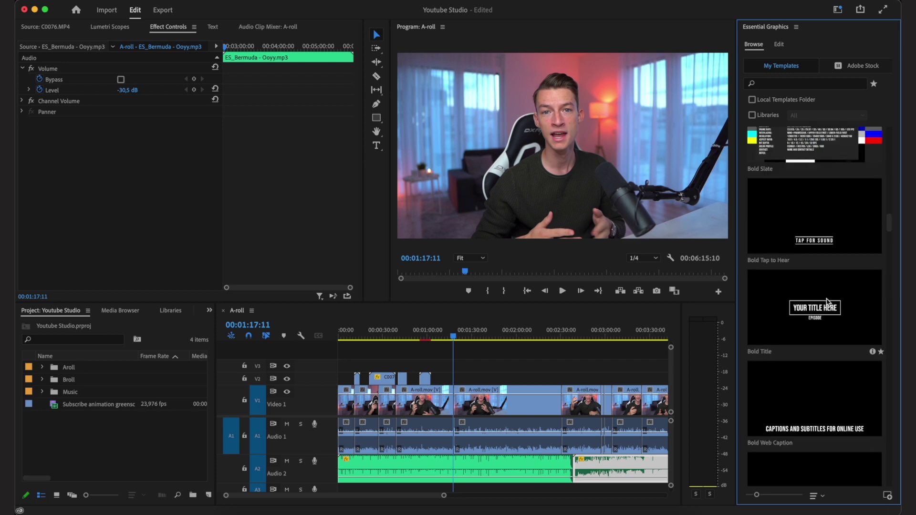
Step: Place the Bold Tap to Hear template on Video 2 and select its TAP FOR SOUND clip
{"action": "left_click_drag", "start_coordinate": [523, 325], "coordinate": [457, 377]}
{"action": "scroll", "coordinate": [461, 375], "scroll_direction": "up", "scroll_amount": 5}
{"action": "left_click", "coordinate": [452, 344]}
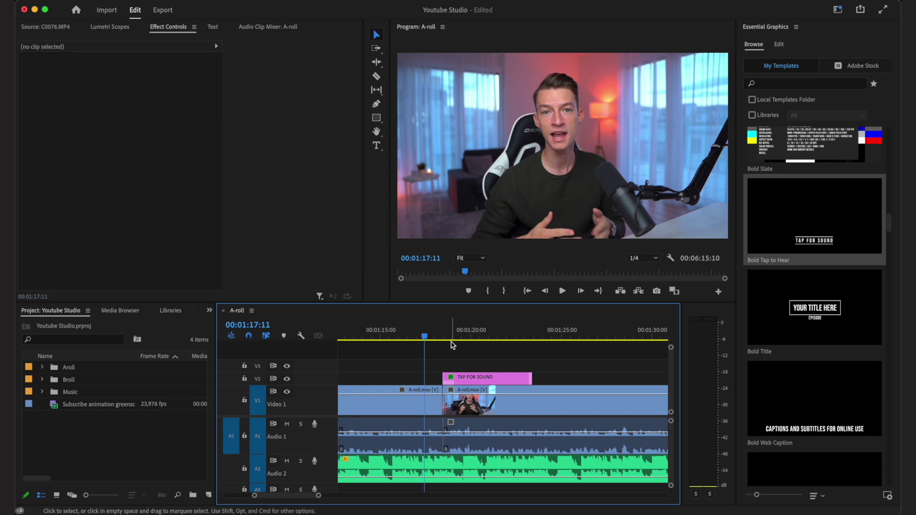
{"action": "left_click", "coordinate": [472, 337]}
{"action": "left_click", "coordinate": [487, 377]}
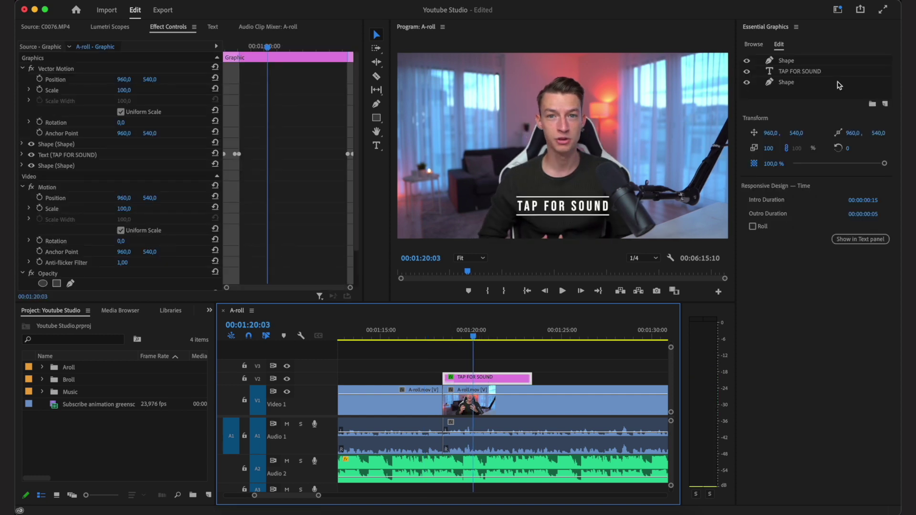
Step: Replace the title text TAP FOR SOUND with MY CAMERA SETUP
{"action": "left_click", "coordinate": [813, 72]}
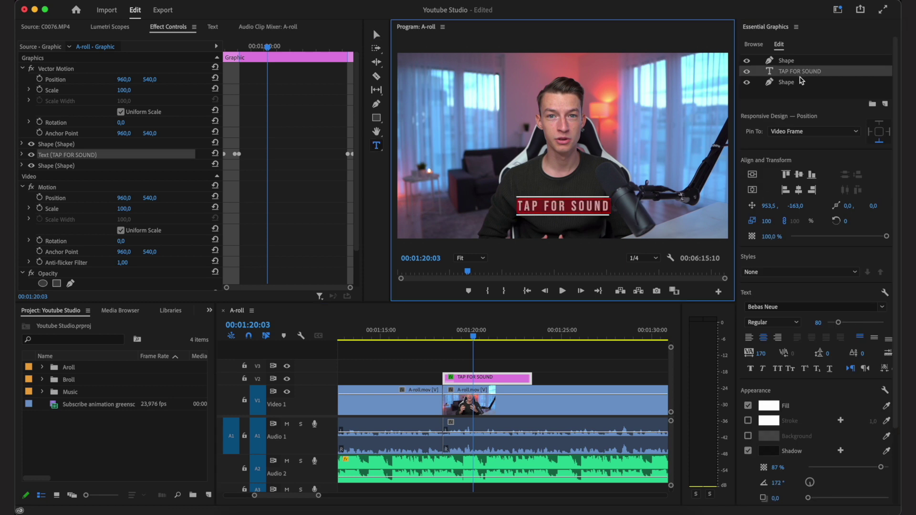
{"action": "key", "text": "BackSpace"}
{"action": "type", "text": "MY CAMERA SETUP"}
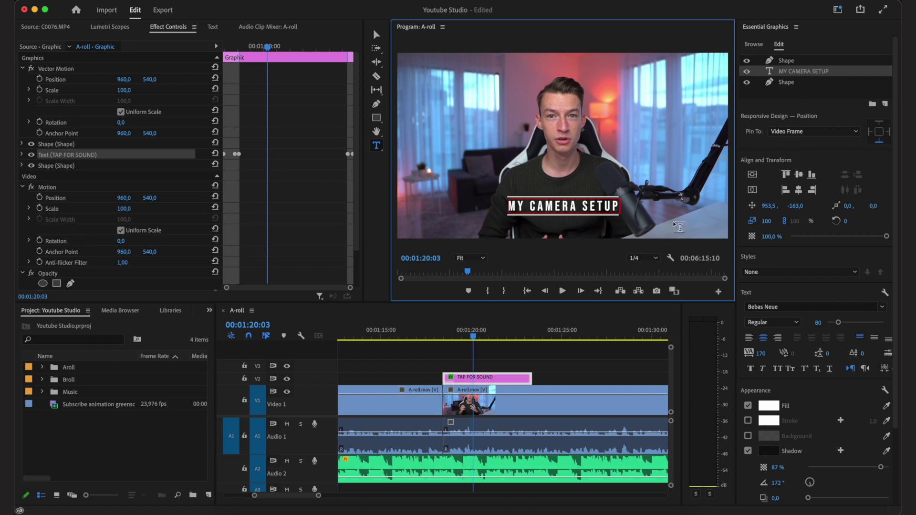
Step: Preview the title playing over the A-roll from just before it, then stop
{"action": "left_click", "coordinate": [454, 329]}
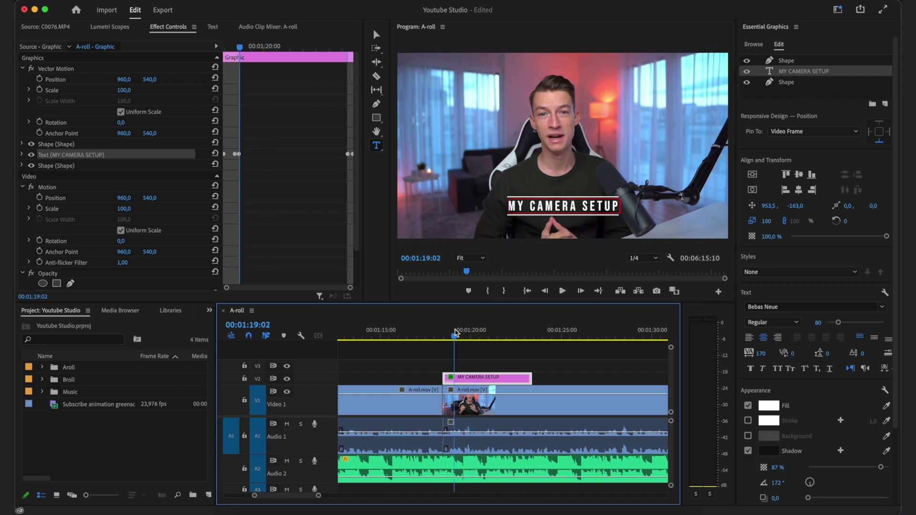
{"action": "key", "text": "space"}
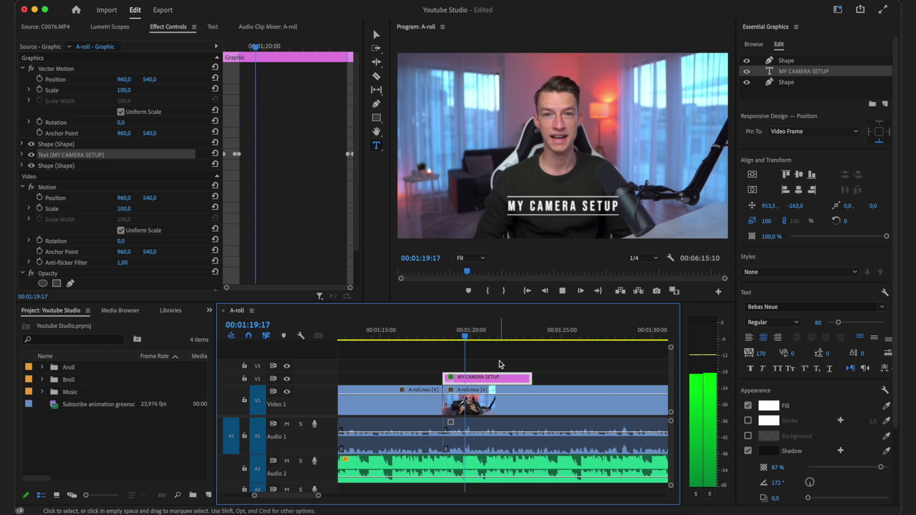
{"action": "key", "text": "space"}
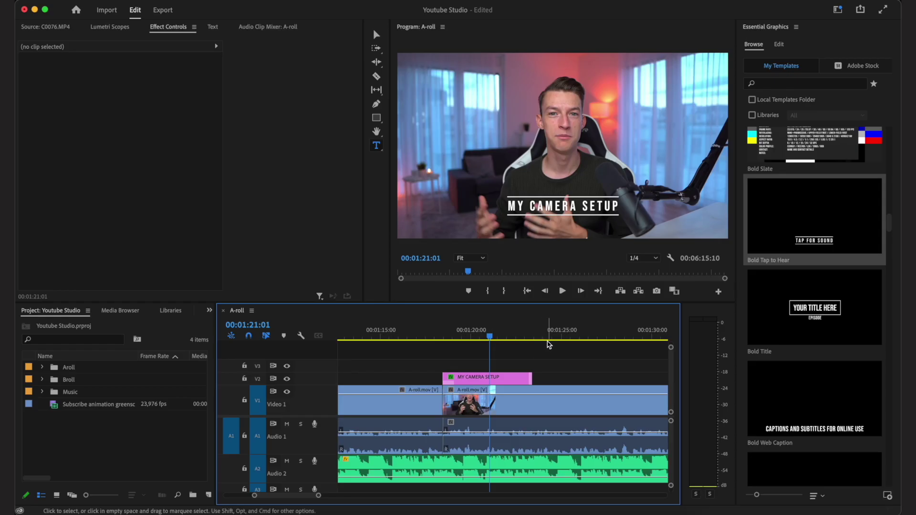
Step: Move the playhead to 00:01:24:09, just past the MY CAMERA SETUP title
{"action": "left_click", "coordinate": [550, 337]}
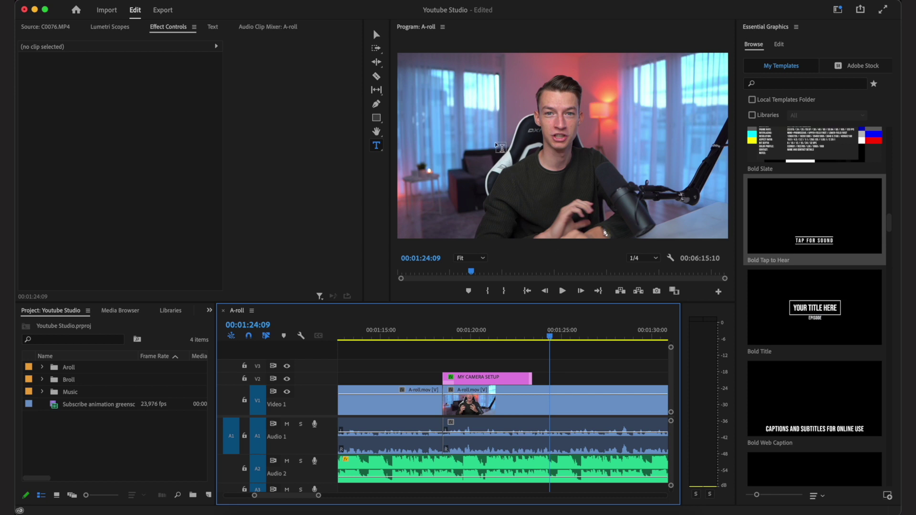
Step: Add a 'TEXT' title near the frame's upper left and shift it further left
{"action": "right_click", "coordinate": [448, 78]}
{"action": "left_click", "coordinate": [443, 91]}
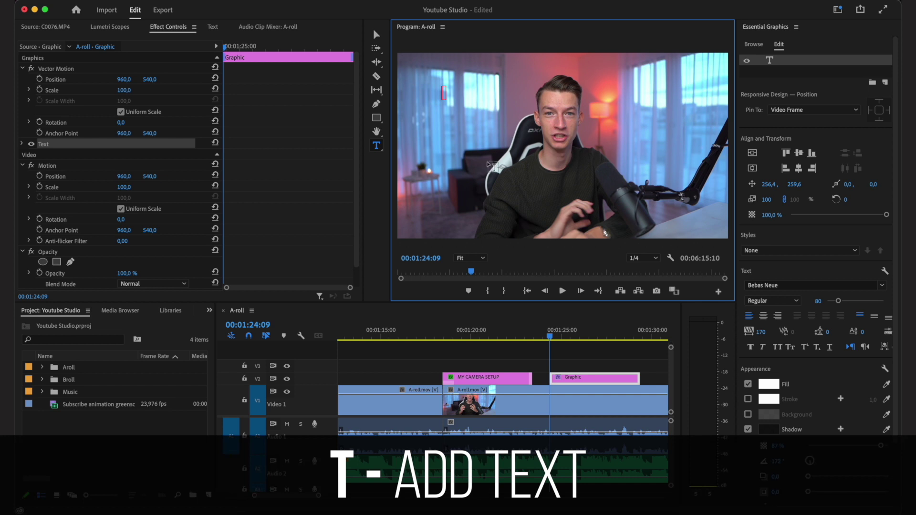
{"action": "type", "text": "text"}
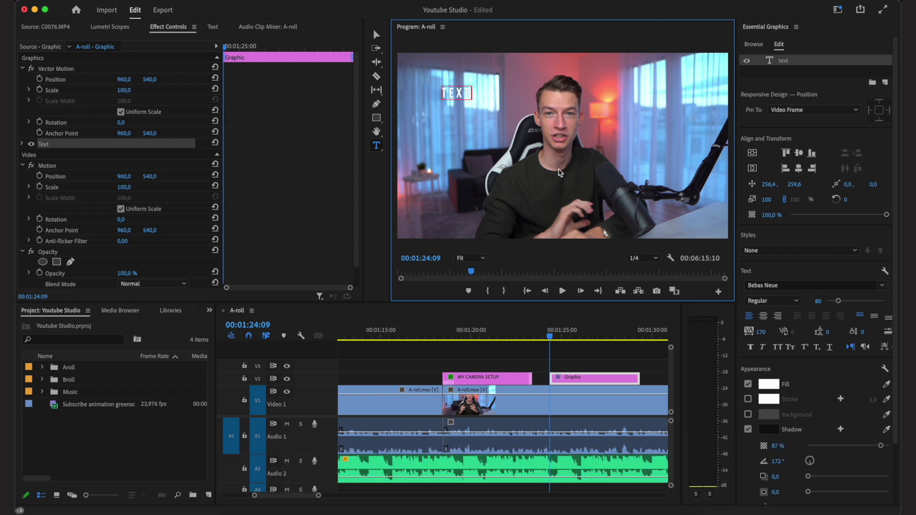
{"action": "double_click", "coordinate": [448, 91]}
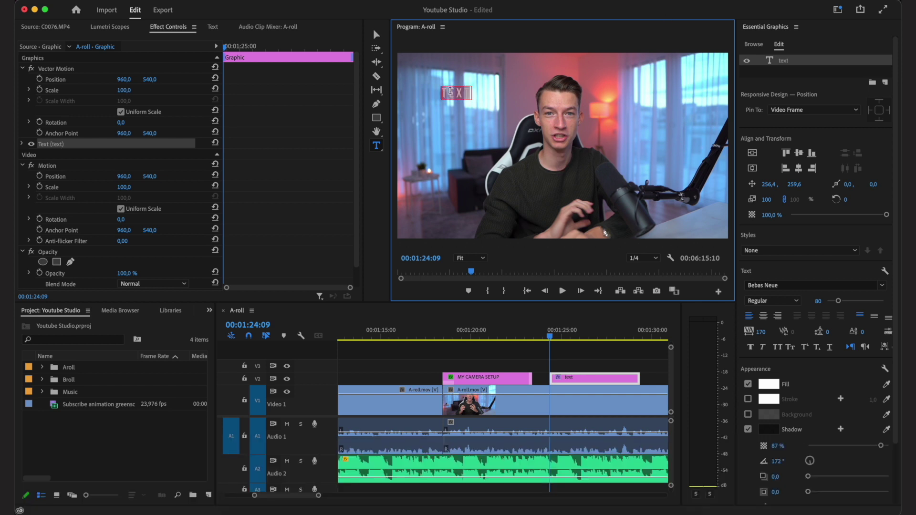
{"action": "scroll", "coordinate": [795, 226], "scroll_direction": "down", "scroll_amount": 2}
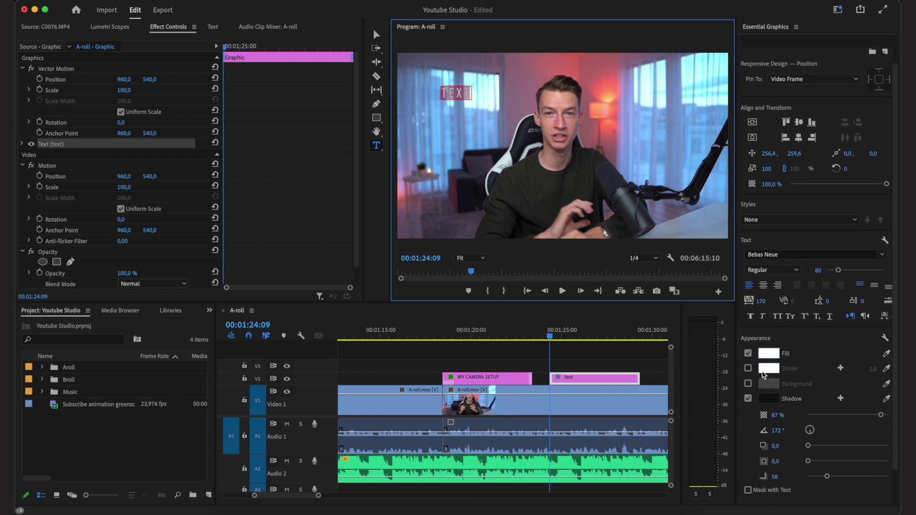
{"action": "scroll", "coordinate": [852, 329], "scroll_direction": "down", "scroll_amount": 2}
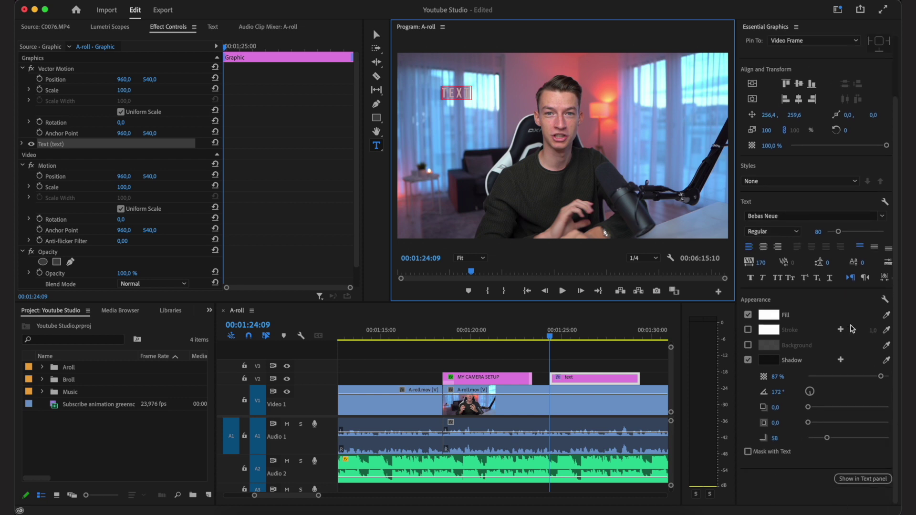
{"action": "scroll", "coordinate": [852, 329], "scroll_direction": "up", "scroll_amount": 4}
{"action": "mouse_move", "coordinate": [765, 185]}
{"action": "left_mouse_down"}
{"action": "mouse_move", "coordinate": [744, 184]}
{"action": "mouse_move", "coordinate": [770, 185]}
{"action": "left_mouse_up"}
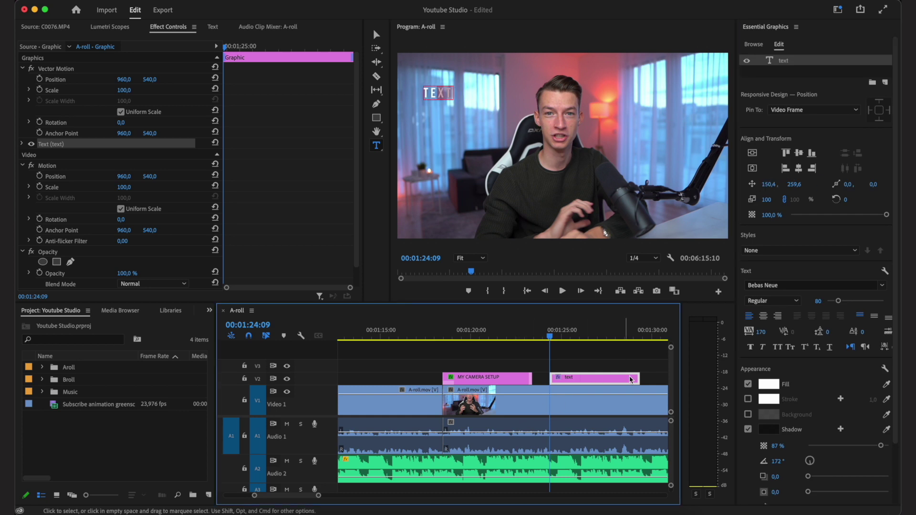
Step: Shorten the text clip's end on V2, deselect it, and park the playhead just past it
{"action": "left_click_drag", "start_coordinate": [639, 378], "coordinate": [589, 381]}
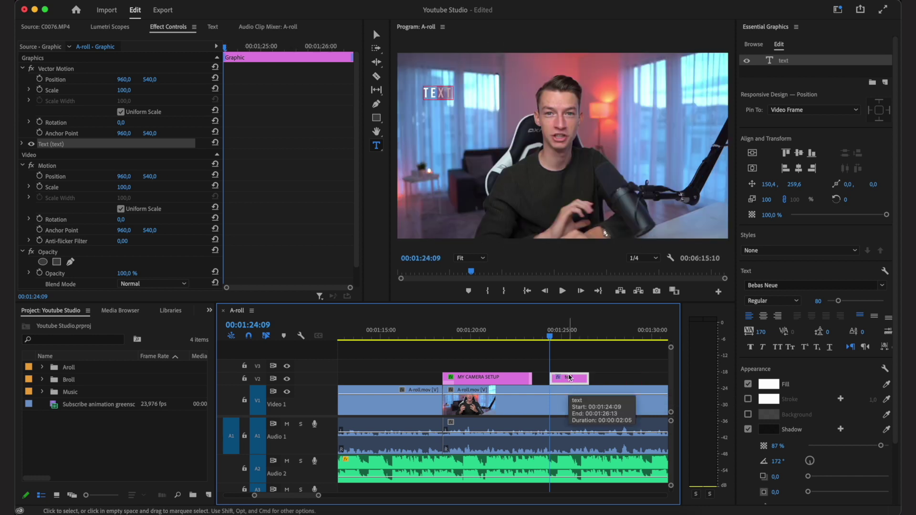
{"action": "left_click", "coordinate": [573, 365]}
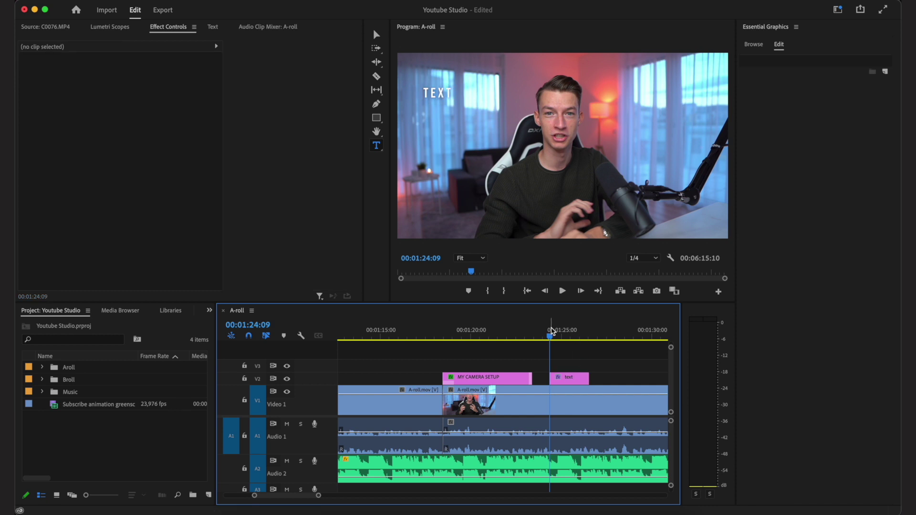
{"action": "left_click", "coordinate": [568, 331]}
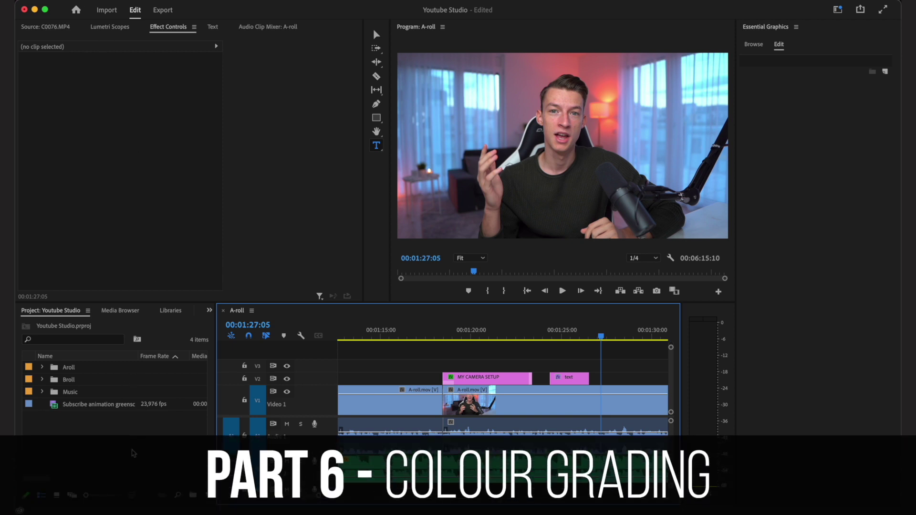
Step: Zoom the timeline out to the whole sequence and set the playhead to 00:03:20:22
{"action": "scroll", "coordinate": [448, 465], "scroll_direction": "down", "scroll_amount": 6}
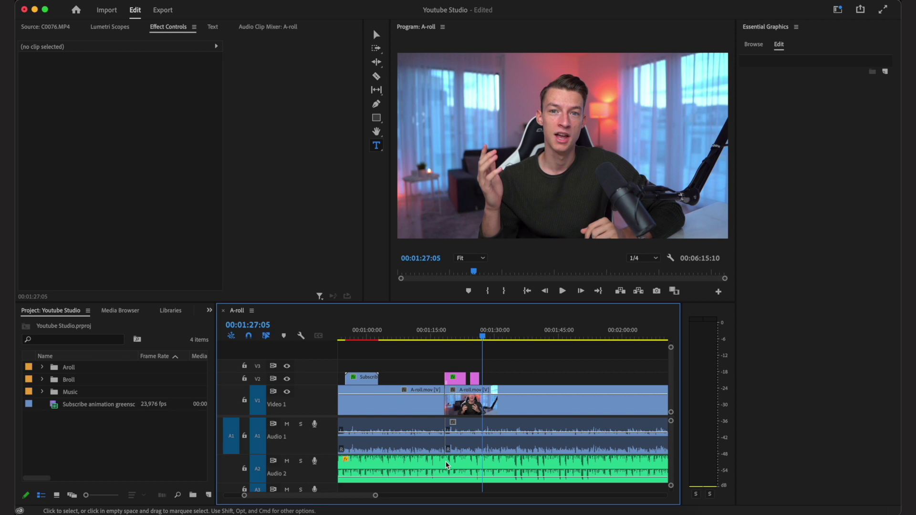
{"action": "left_click", "coordinate": [548, 335]}
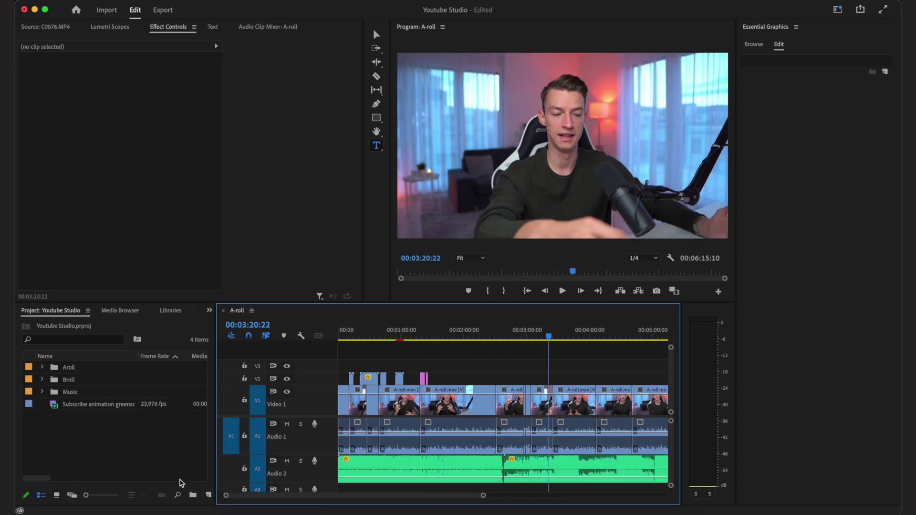
Step: Create a new 1920×1080 Adjustment Layer in the Project panel
{"action": "right_click", "coordinate": [146, 433]}
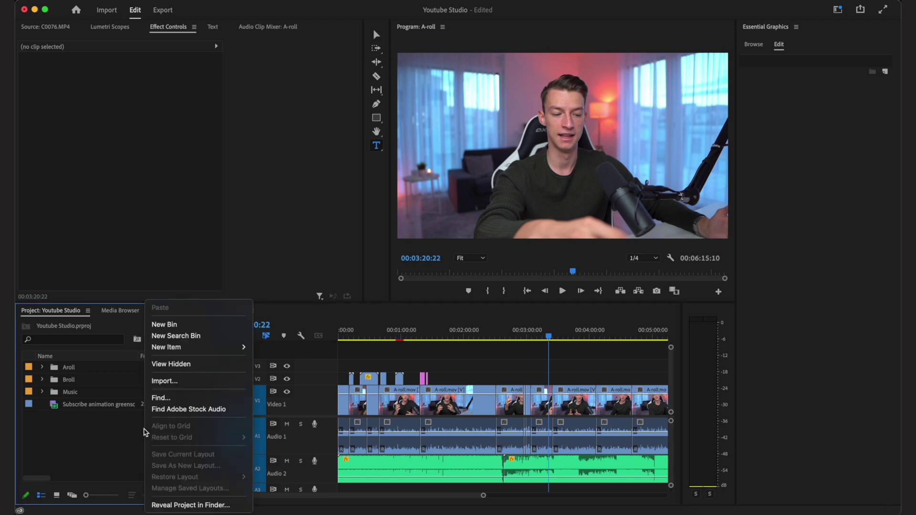
{"action": "mouse_move", "coordinate": [181, 347]}
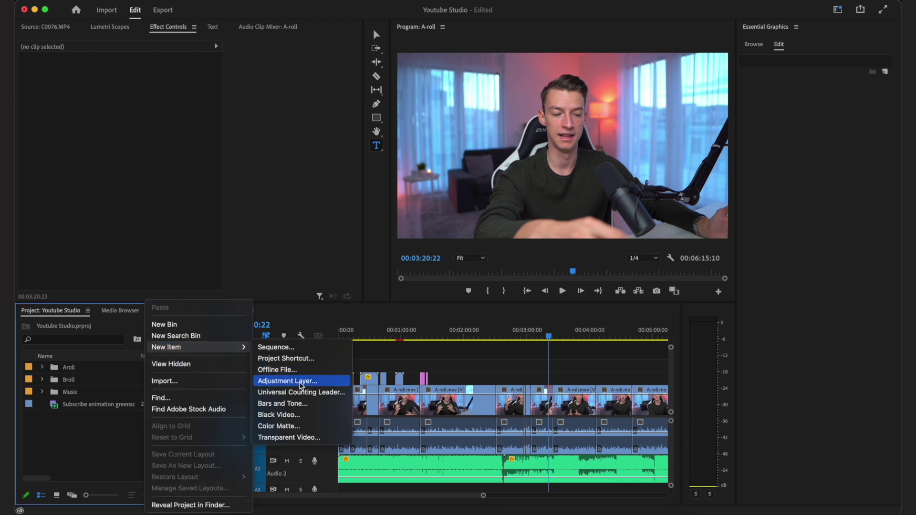
{"action": "left_click", "coordinate": [301, 381]}
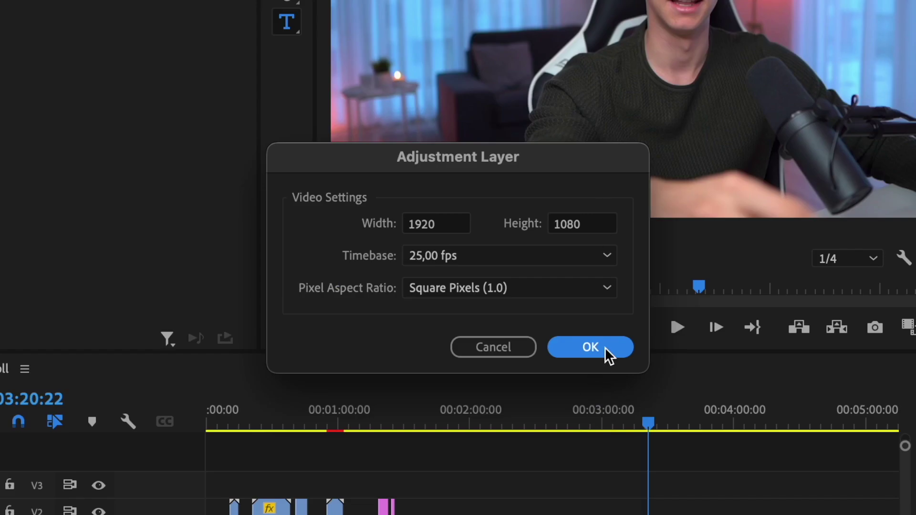
{"action": "left_click", "coordinate": [604, 347]}
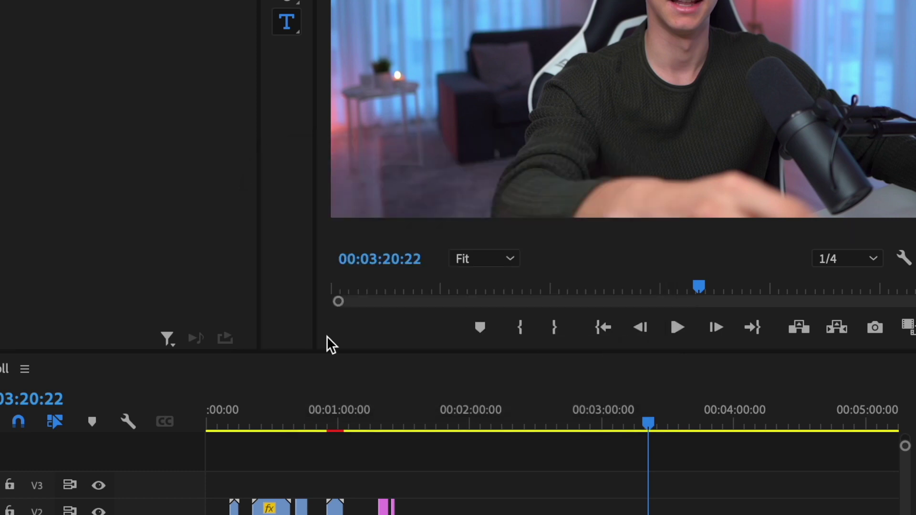
Step: Place the Adjustment Layer on V3 and stretch it from the sequence start to the end
{"action": "left_click_drag", "start_coordinate": [10, 513], "coordinate": [658, 487]}
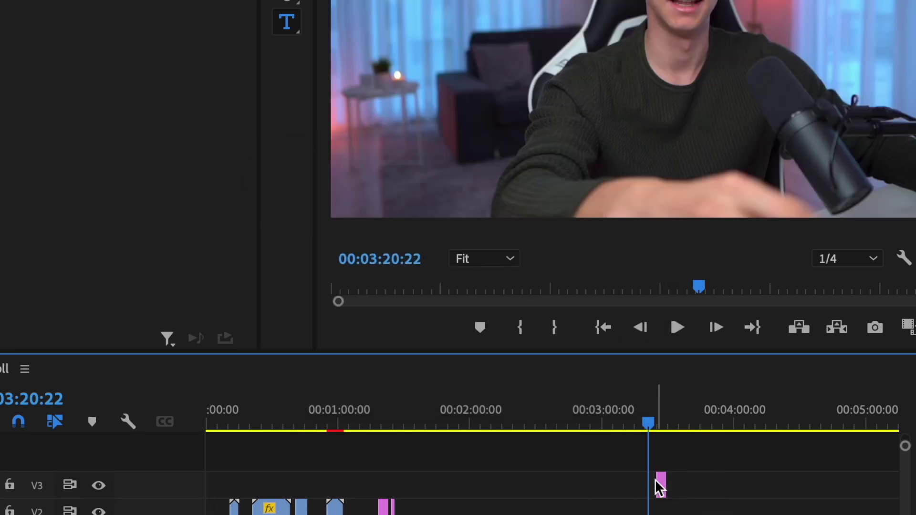
{"action": "left_click_drag", "start_coordinate": [555, 365], "coordinate": [454, 365]}
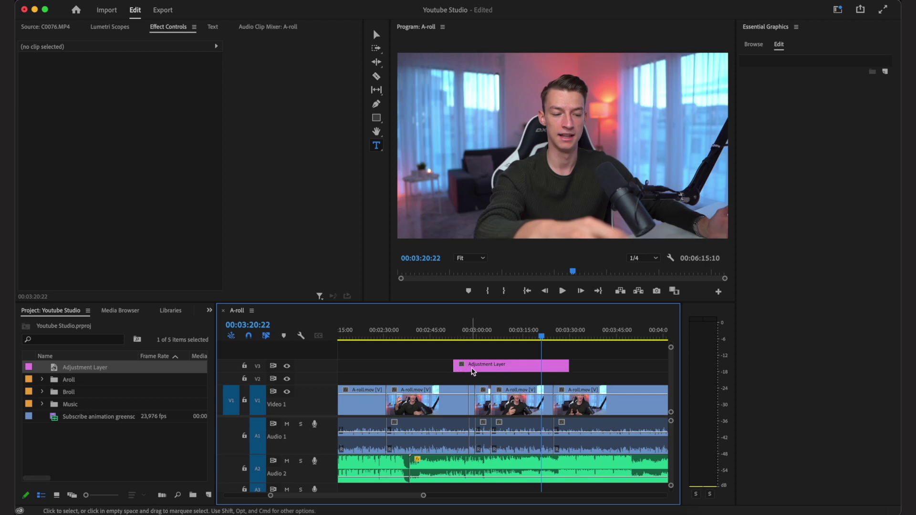
{"action": "key", "text": "minus"}
{"action": "key", "text": "minus"}
{"action": "key", "text": "minus"}
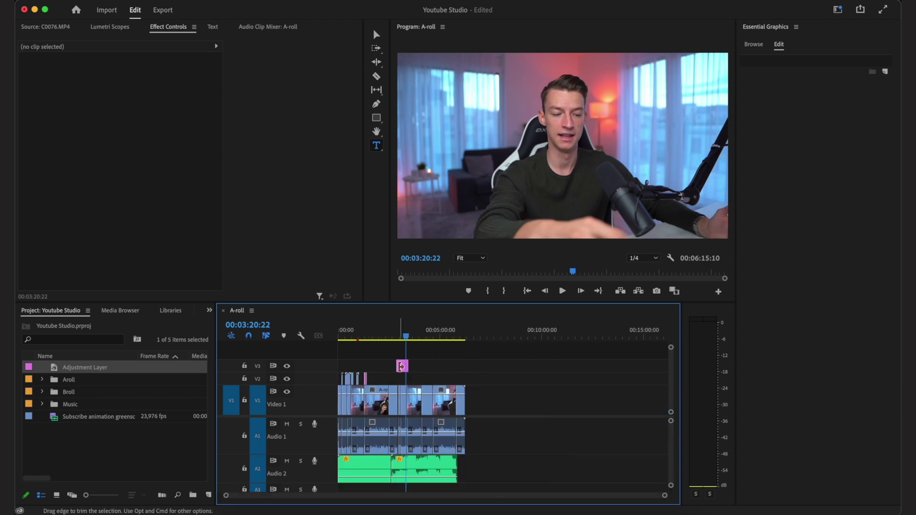
{"action": "left_click_drag", "start_coordinate": [398, 366], "coordinate": [338, 367]}
{"action": "left_click_drag", "start_coordinate": [411, 364], "coordinate": [467, 363]}
{"action": "key", "text": "equal"}
{"action": "key", "text": "equal"}
{"action": "key", "text": "equal"}
{"action": "key", "text": "minus"}
{"action": "key", "text": "minus"}
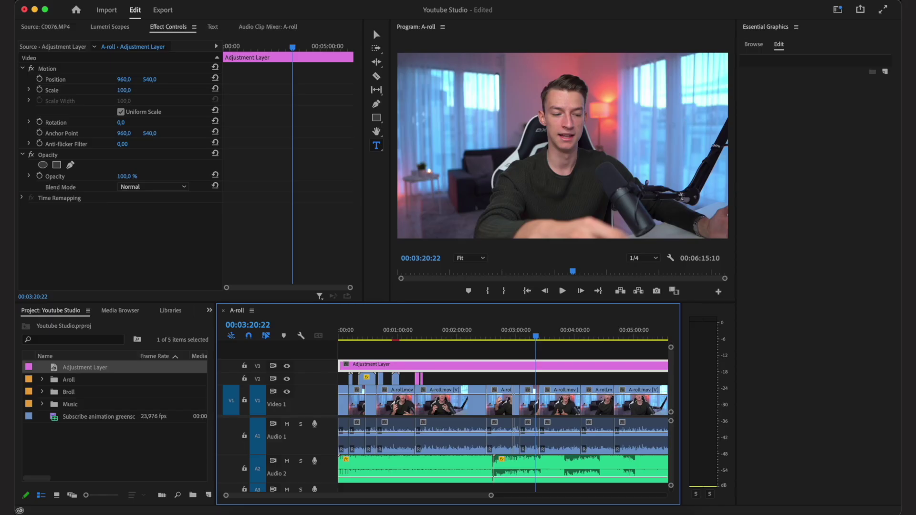
Step: Switch to the Color workspace from Window > Workspaces
{"action": "left_click", "coordinate": [352, 2]}
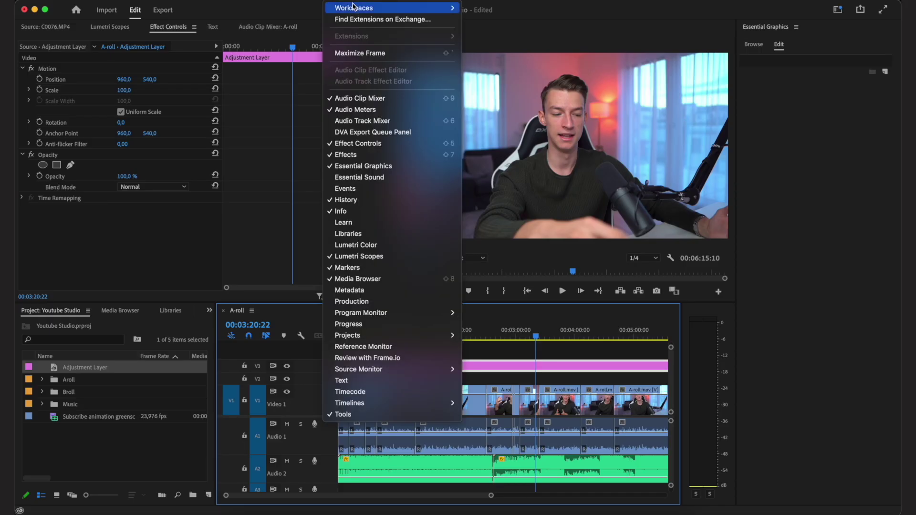
{"action": "mouse_move", "coordinate": [353, 6]}
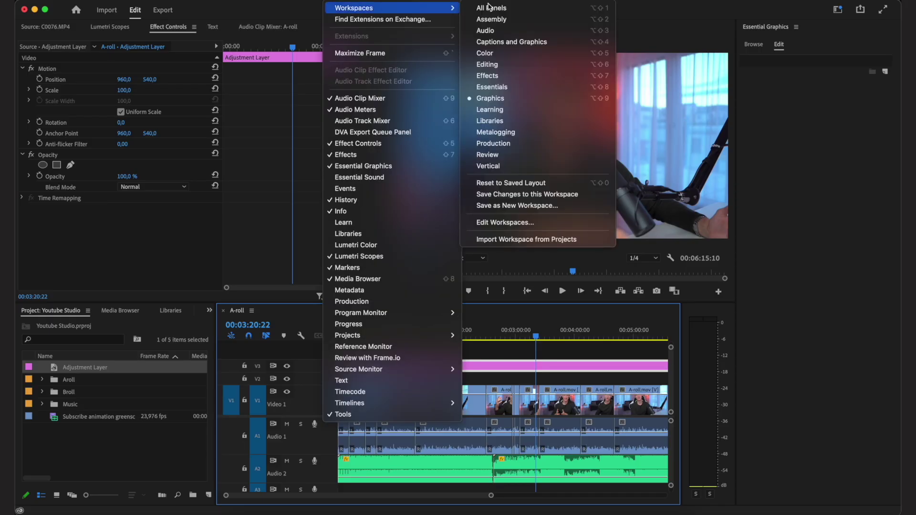
{"action": "left_click", "coordinate": [512, 55]}
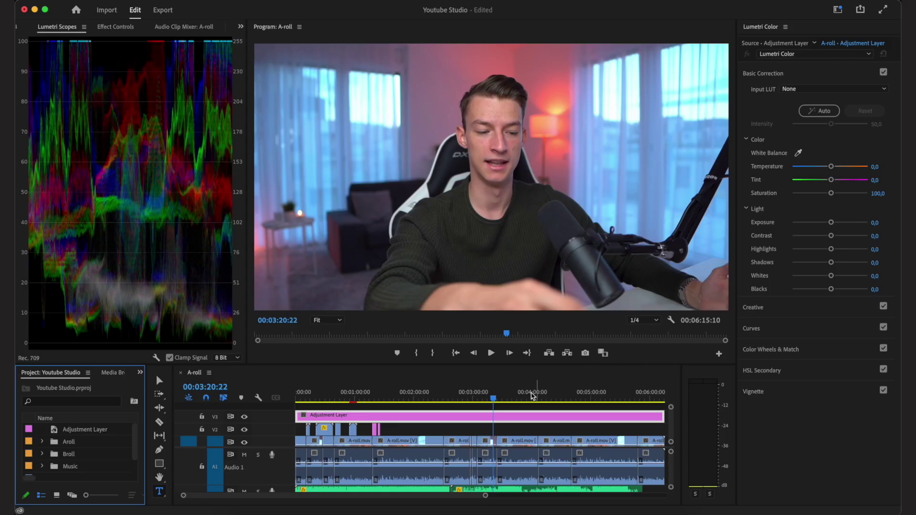
Step: Load IWLTBAP Aspen - Standard.cube as the adjustment layer's Input LUT, with the playhead near 3:49
{"action": "left_click", "coordinate": [522, 397]}
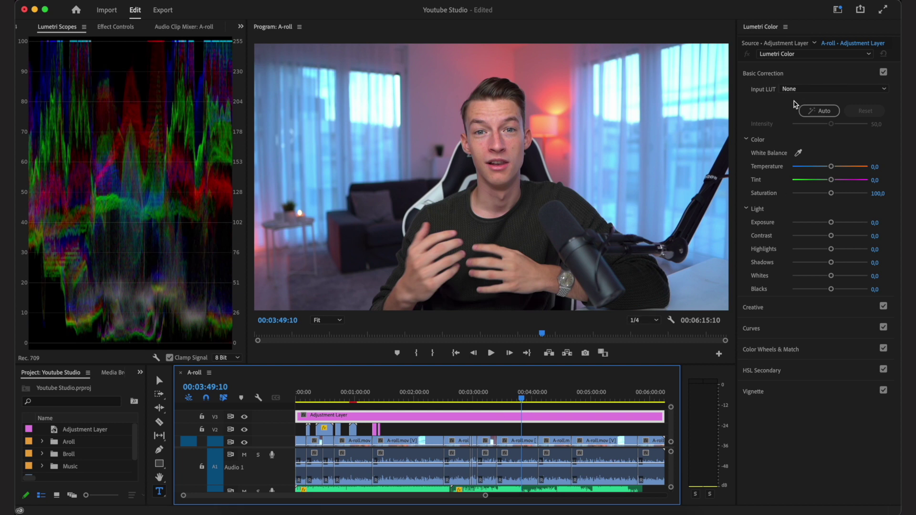
{"action": "left_click", "coordinate": [796, 90]}
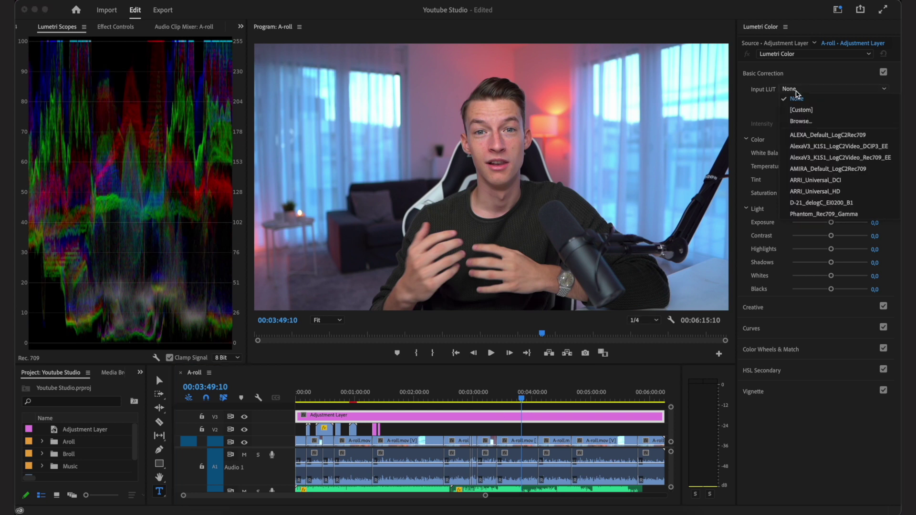
{"action": "left_click", "coordinate": [799, 122]}
{"action": "left_click", "coordinate": [399, 128]}
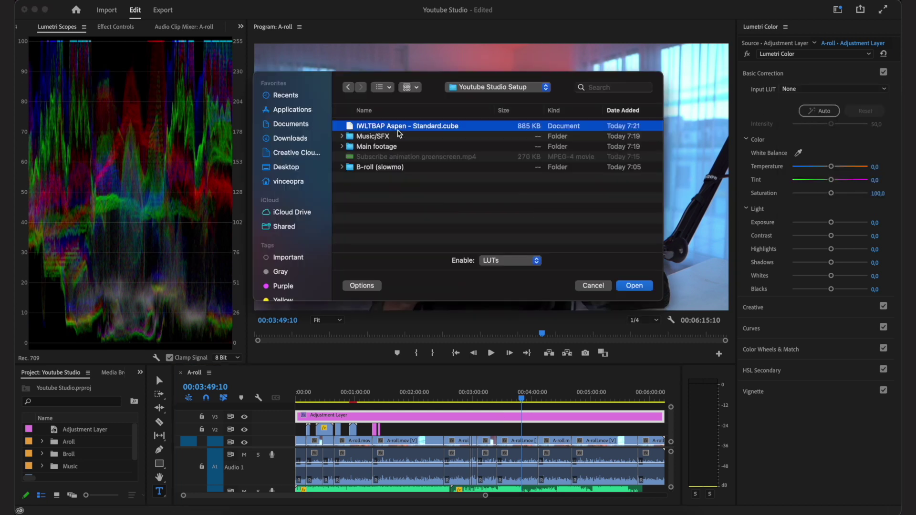
{"action": "left_click", "coordinate": [637, 285]}
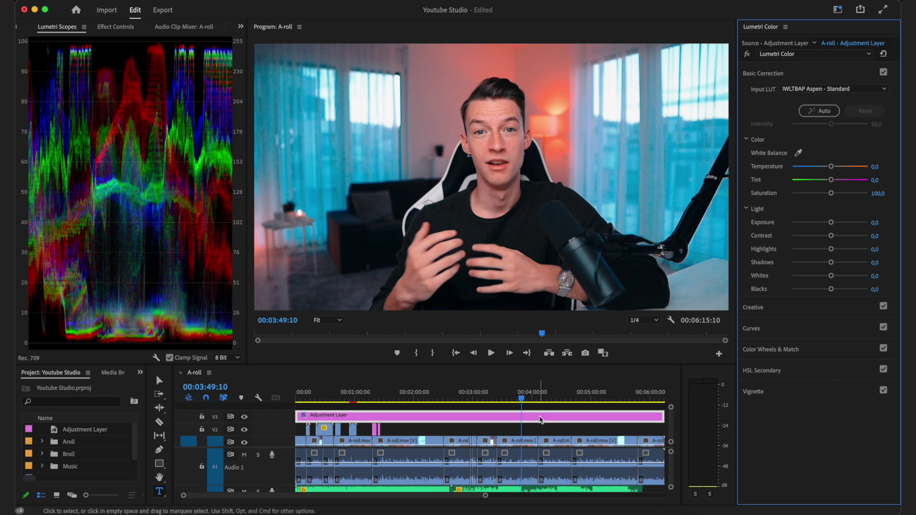
{"action": "left_click", "coordinate": [825, 131]}
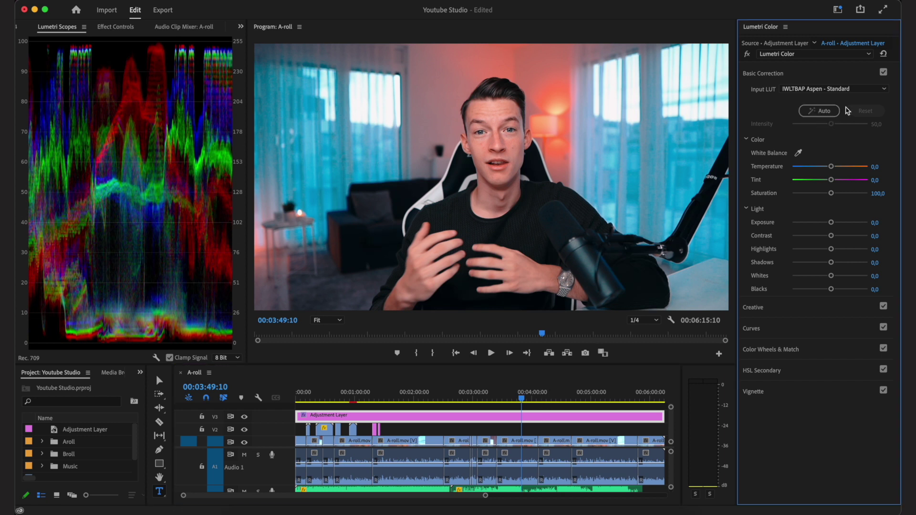
{"action": "left_click", "coordinate": [483, 418]}
Step: Drop the adjustment layer's opacity to 25%, nudge Exposure up, and add a low RGB curve point
{"action": "left_click", "coordinate": [116, 29]}
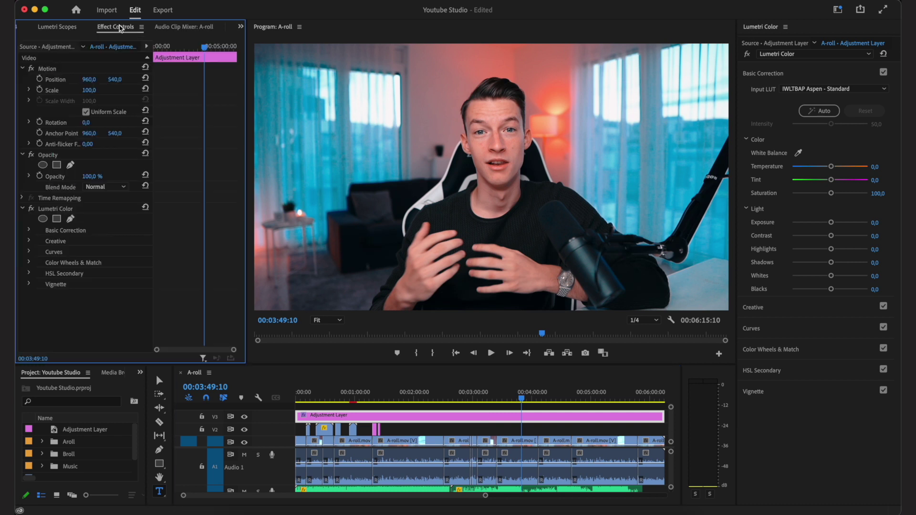
{"action": "left_click", "coordinate": [482, 418]}
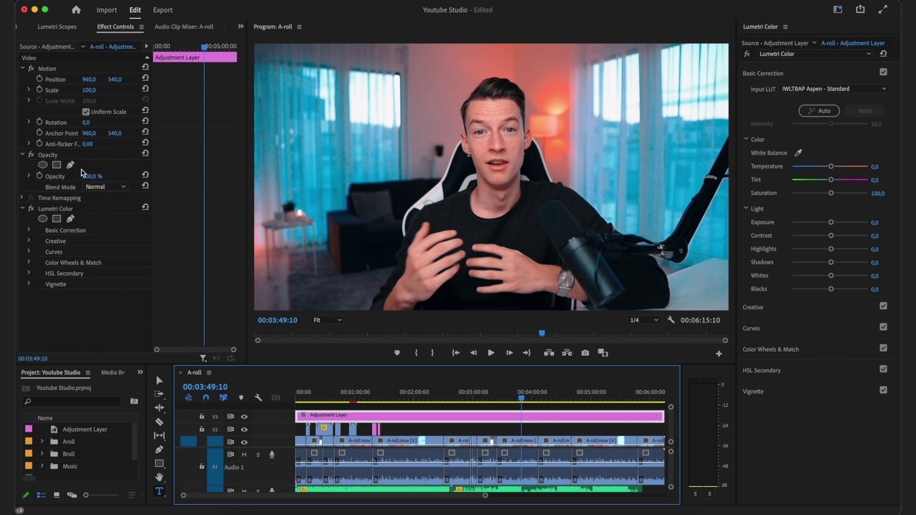
{"action": "left_click_drag", "start_coordinate": [91, 176], "coordinate": [51, 177]}
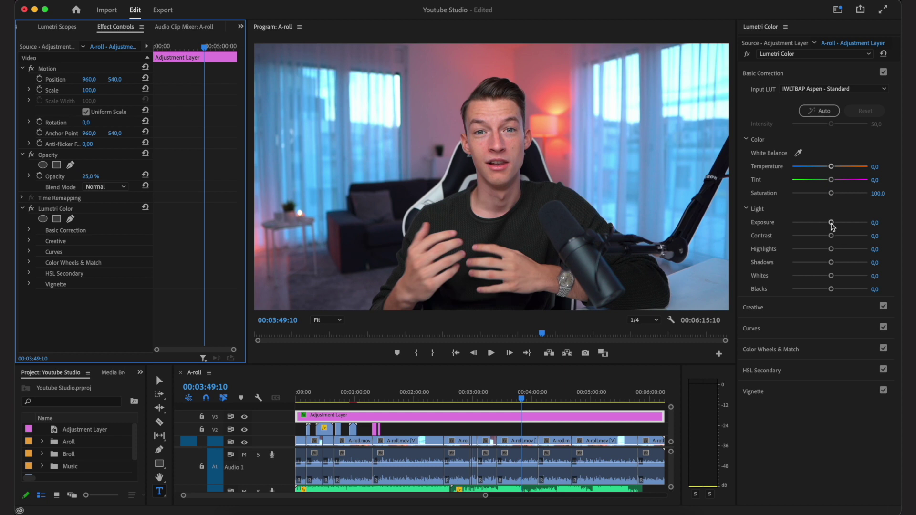
{"action": "left_click_drag", "start_coordinate": [832, 224], "coordinate": [788, 269]}
{"action": "left_click", "coordinate": [752, 328]}
Step: Raise an upper RGB curve point into an S-curve and scrub back to check the grade
{"action": "left_click_drag", "start_coordinate": [841, 210], "coordinate": [840, 203]}
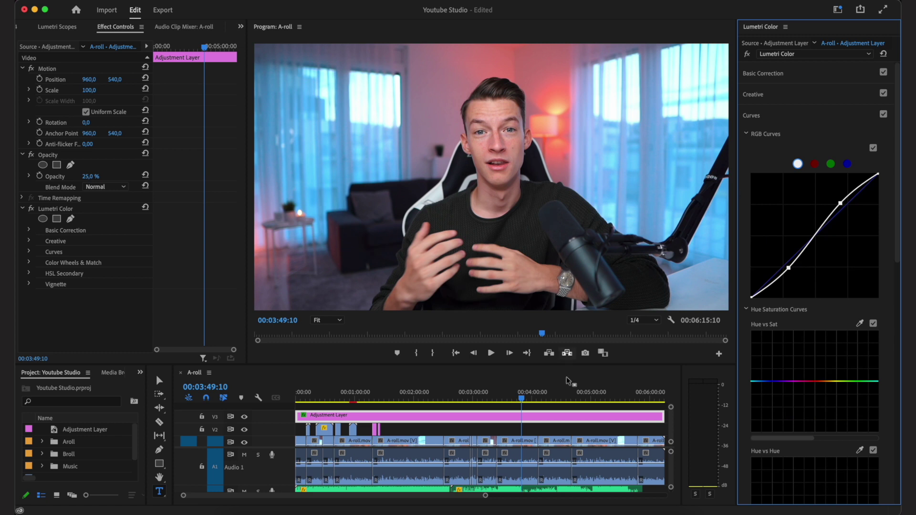
{"action": "left_click_drag", "start_coordinate": [476, 398], "coordinate": [460, 397]}
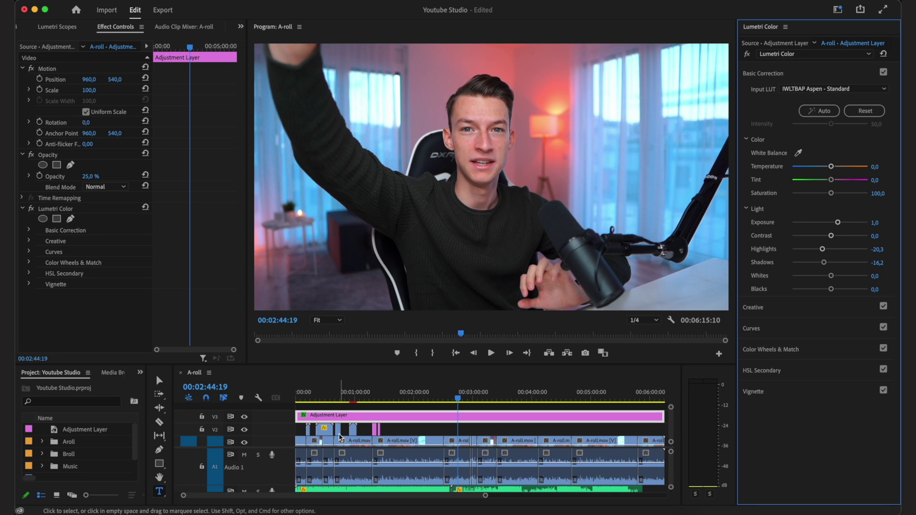
Step: Select the A-roll clip and bring the playhead to about 2:25:10
{"action": "left_click", "coordinate": [413, 395]}
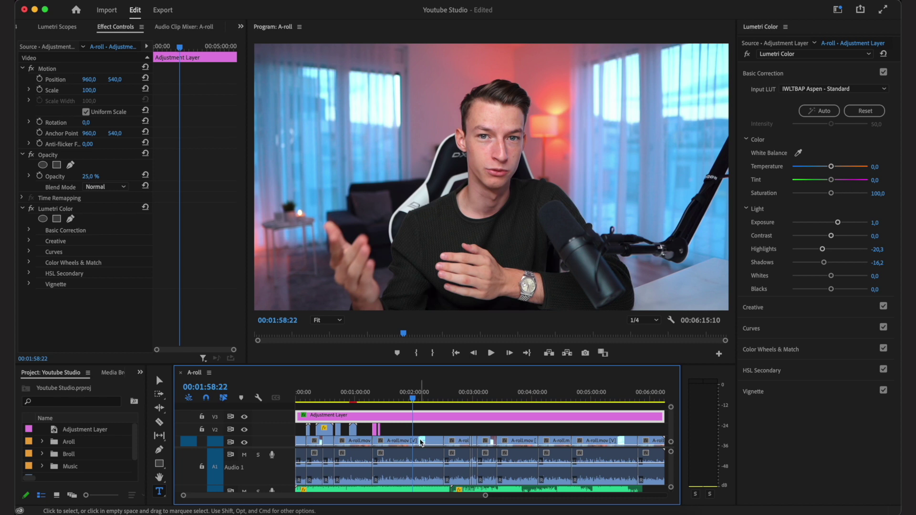
{"action": "left_click", "coordinate": [438, 448]}
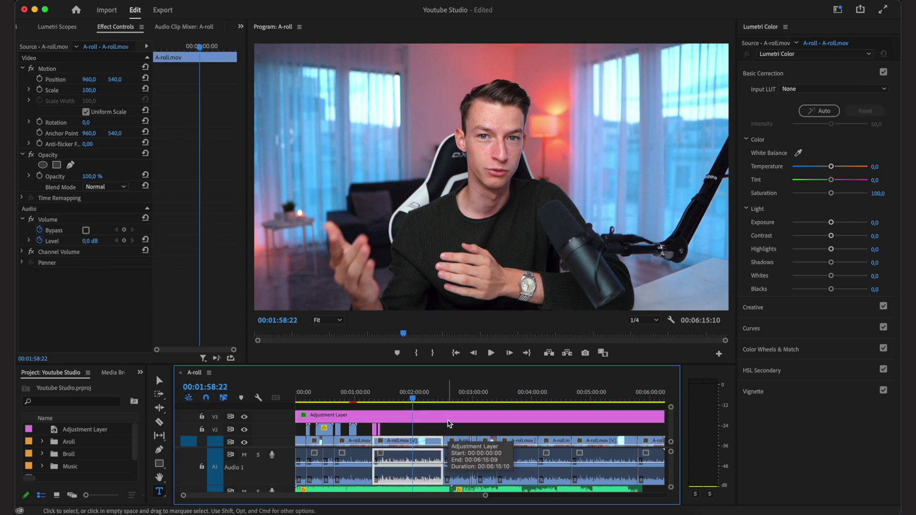
{"action": "scroll", "coordinate": [463, 408], "scroll_direction": "up", "scroll_amount": 5}
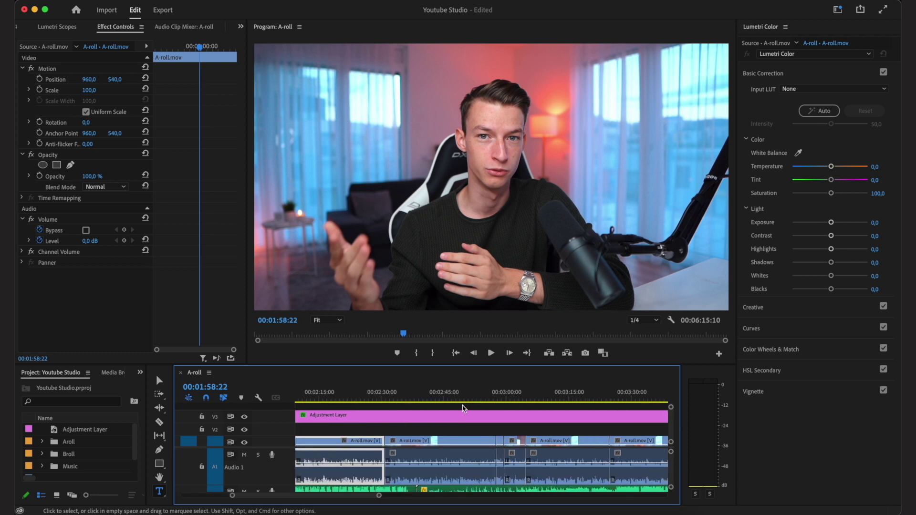
{"action": "scroll", "coordinate": [462, 408], "scroll_direction": "left", "scroll_amount": 2}
{"action": "left_click", "coordinate": [427, 392]}
{"action": "left_click_drag", "start_coordinate": [428, 391], "coordinate": [424, 391]}
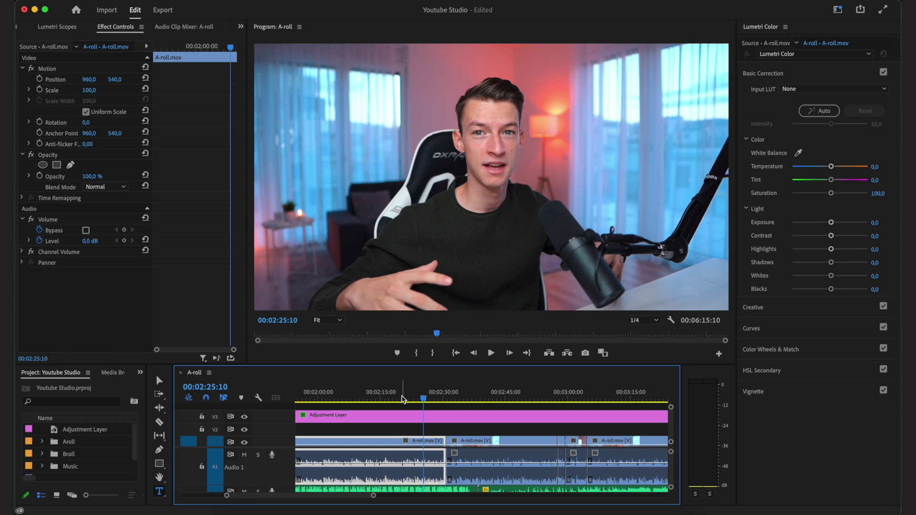
{"action": "scroll", "coordinate": [403, 400], "scroll_direction": "up", "scroll_amount": 3}
Step: Razor the A-roll clip twice near 2:21 to isolate a short piece
{"action": "key", "text": "c"}
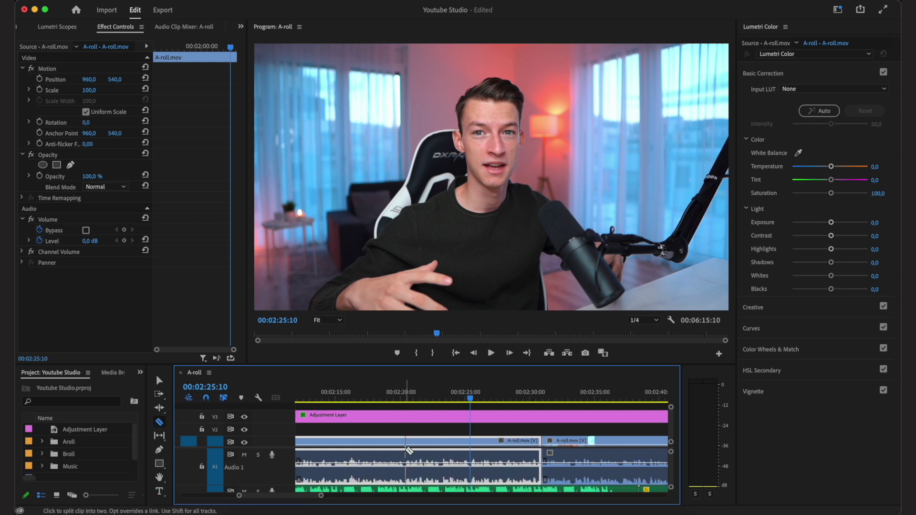
{"action": "left_click", "coordinate": [405, 451]}
{"action": "left_click", "coordinate": [441, 453]}
{"action": "key", "text": "a"}
{"action": "left_click", "coordinate": [425, 397]}
{"action": "key", "text": "Left"}
{"action": "key", "text": "v"}
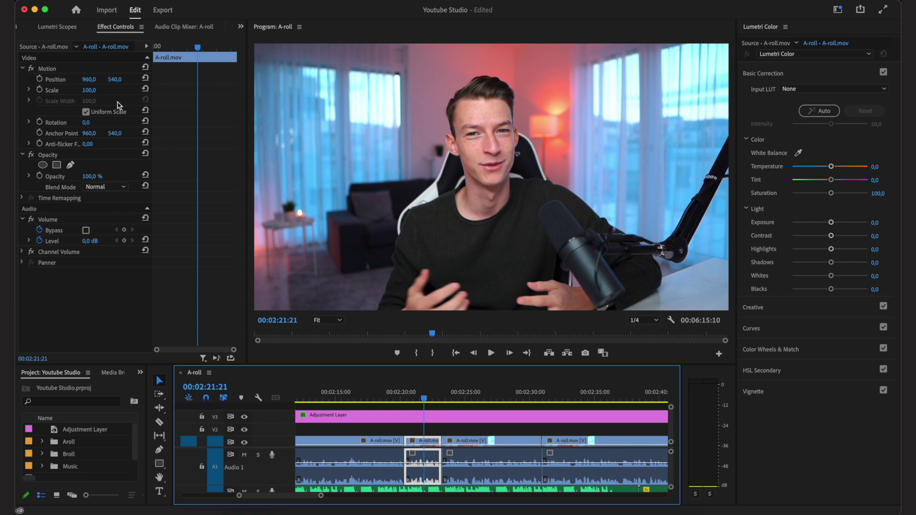
Step: Set the short piece's Scale to 120 and play it back from about 2:20 to preview
{"action": "left_click", "coordinate": [88, 91]}
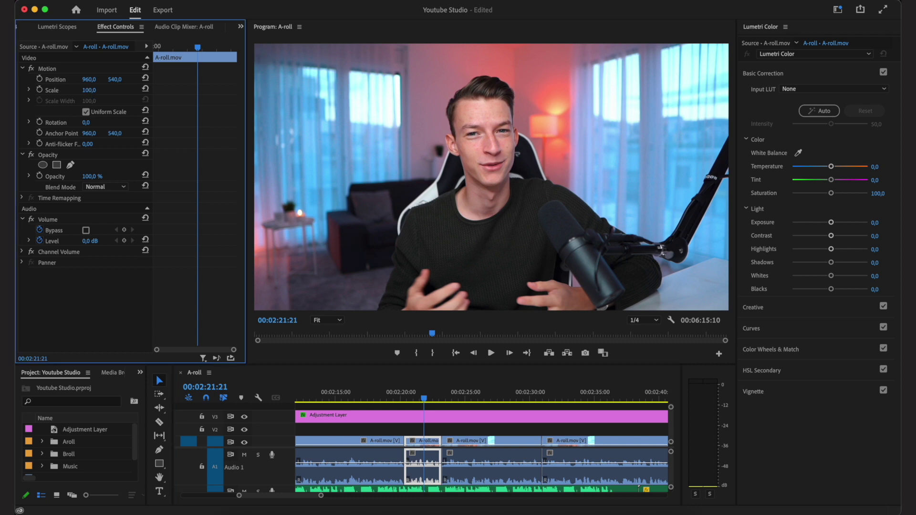
{"action": "left_click", "coordinate": [97, 91]}
{"action": "type", "text": "120"}
{"action": "key", "text": "Return"}
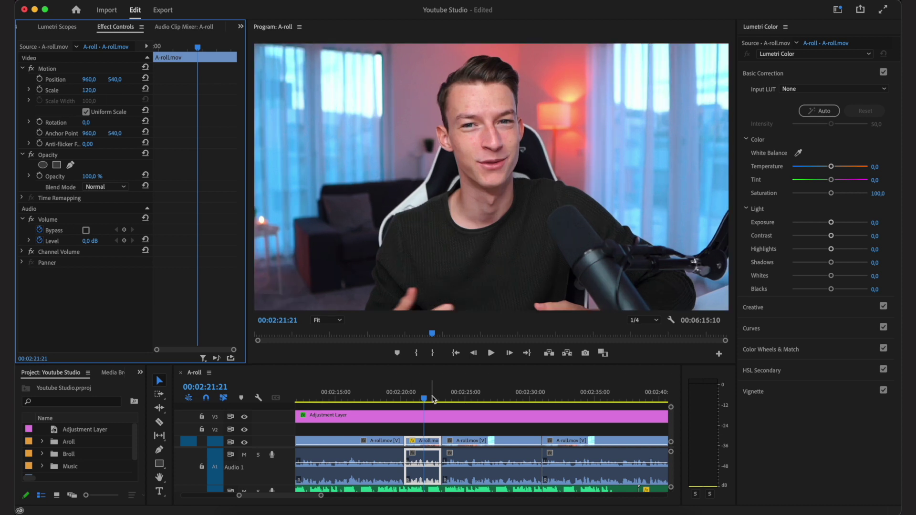
{"action": "left_click", "coordinate": [429, 398]}
{"action": "key", "text": "space"}
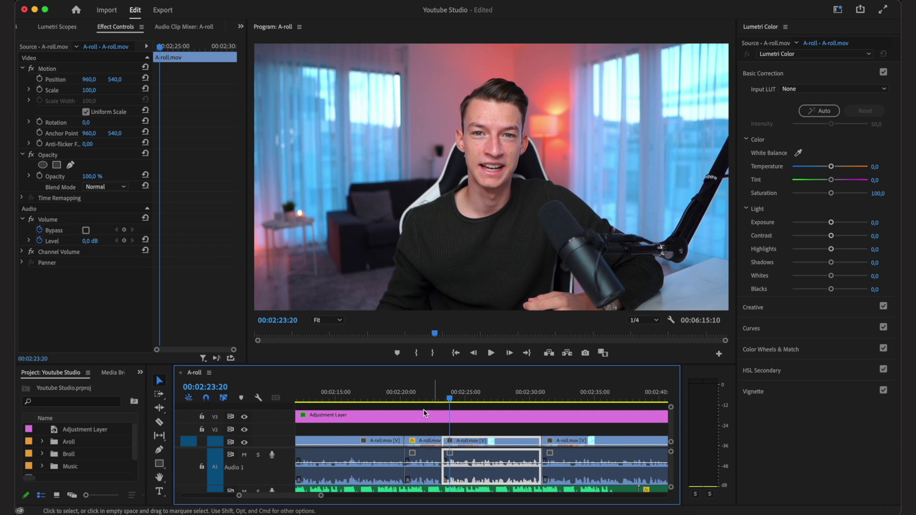
{"action": "left_click", "coordinate": [402, 395]}
{"action": "left_click_drag", "start_coordinate": [402, 395], "coordinate": [396, 397]}
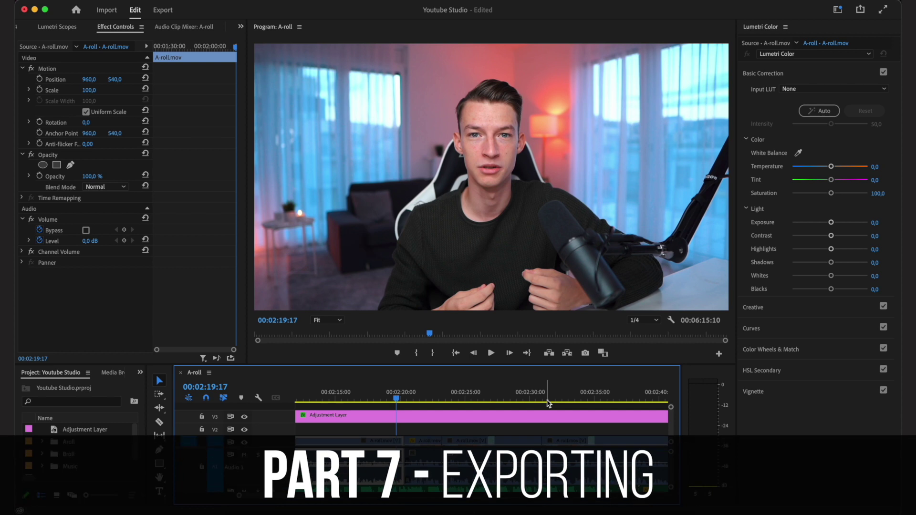
Step: Fit the whole sequence in view, select all clips with Cmd+A, and open the File menu
{"action": "key", "text": "backslash"}
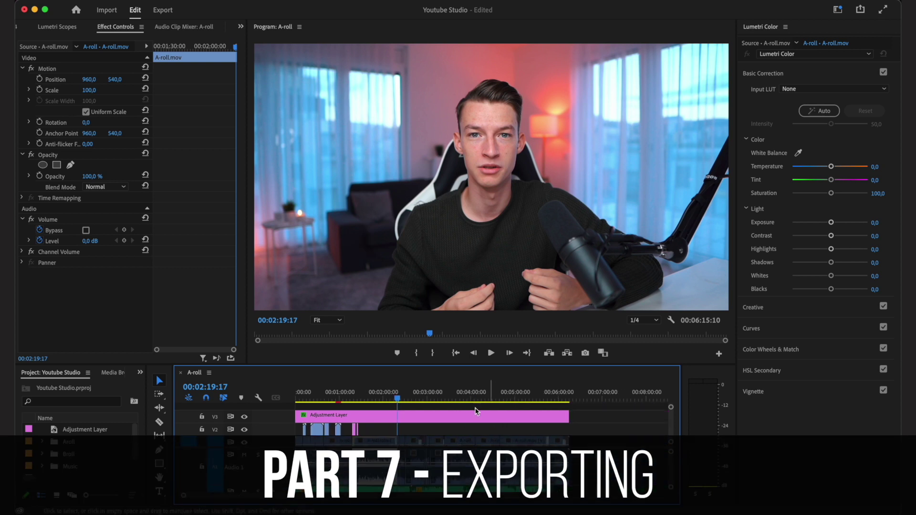
{"action": "left_click_drag", "start_coordinate": [388, 394], "coordinate": [277, 397]}
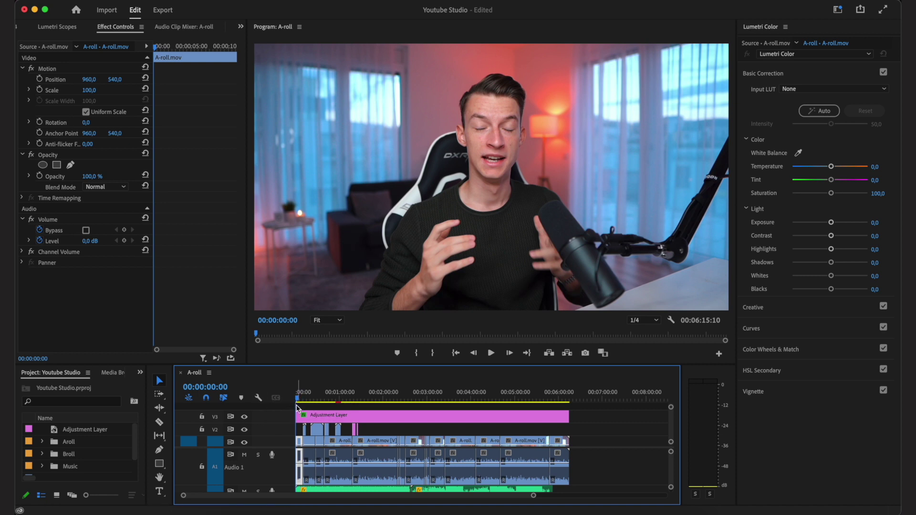
{"action": "key", "text": "super+a"}
{"action": "left_click_drag", "start_coordinate": [298, 397], "coordinate": [574, 415]}
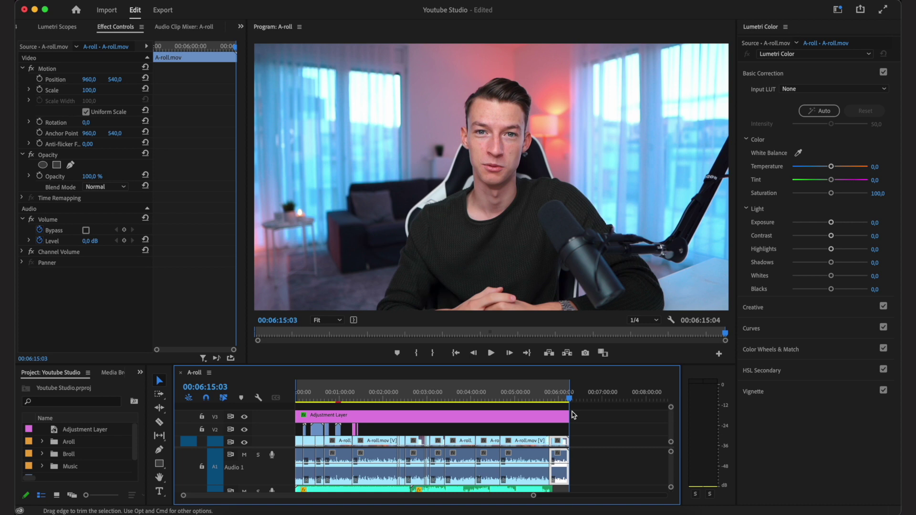
{"action": "left_click", "coordinate": [100, 1]}
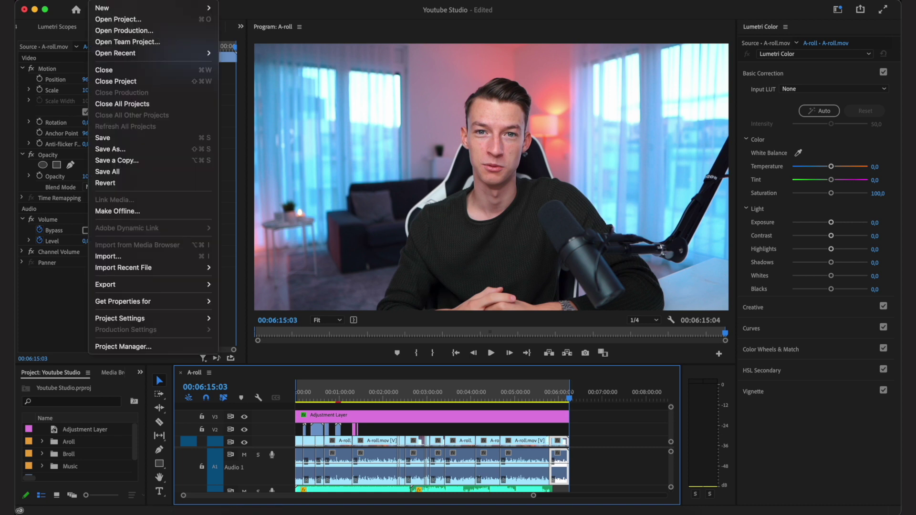
Step: Check the Video, Audio and General export settings, then export A-roll.mp4 as H.264 to the Desktop
{"action": "mouse_move", "coordinate": [196, 285]}
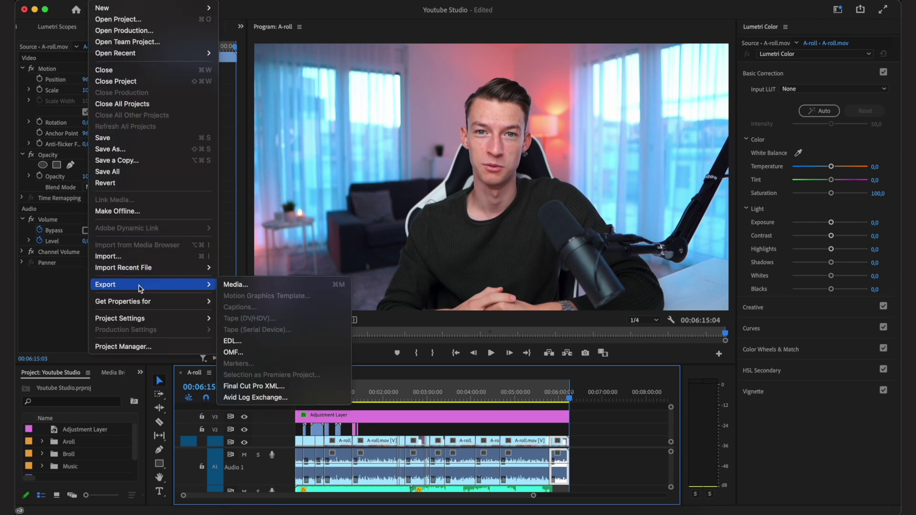
{"action": "left_click", "coordinate": [232, 285]}
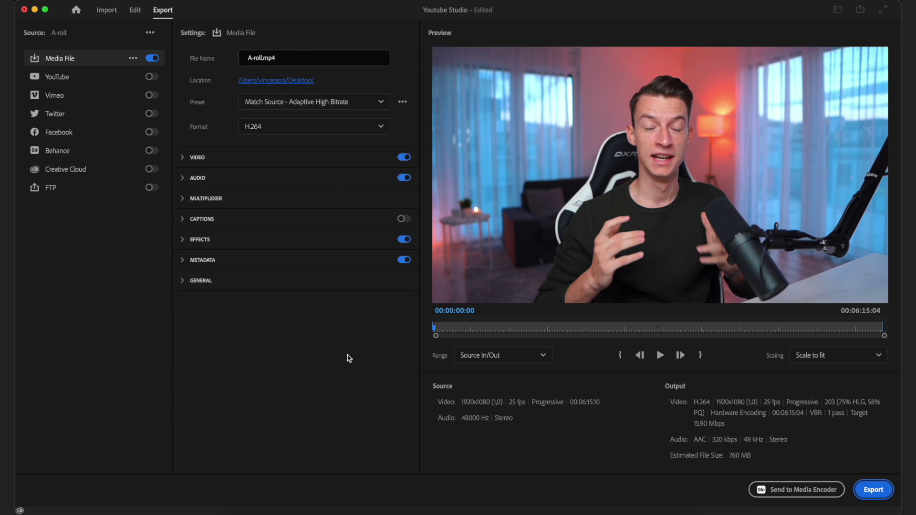
{"action": "left_click", "coordinate": [192, 162]}
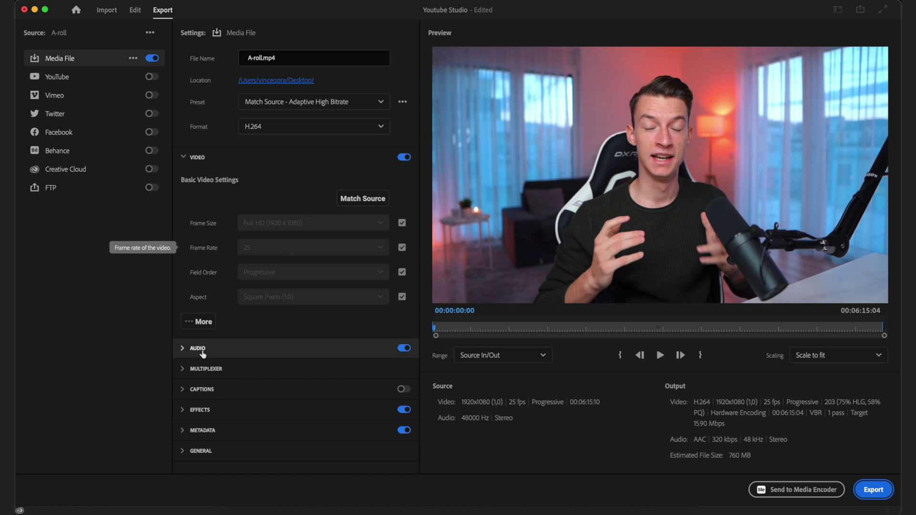
{"action": "left_click", "coordinate": [204, 352]}
{"action": "scroll", "coordinate": [205, 352], "scroll_direction": "down", "scroll_amount": 1}
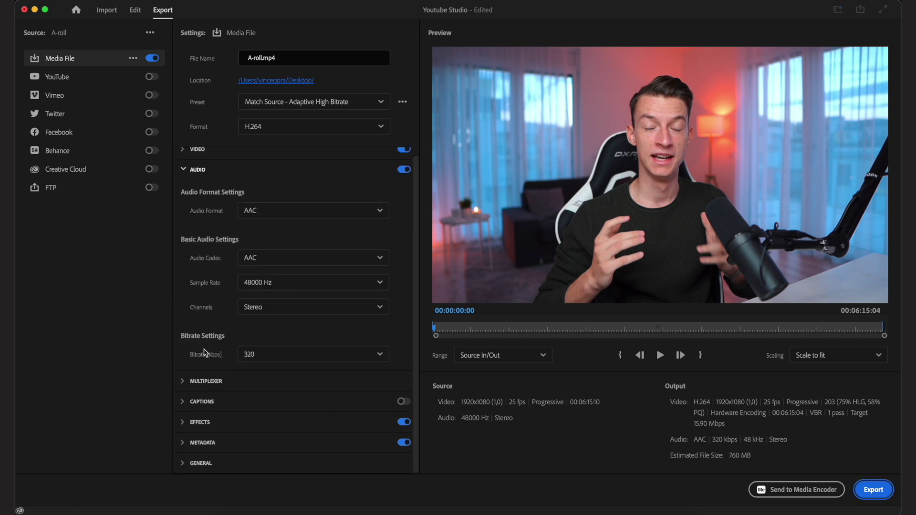
{"action": "left_click", "coordinate": [200, 463]}
{"action": "left_click", "coordinate": [874, 492]}
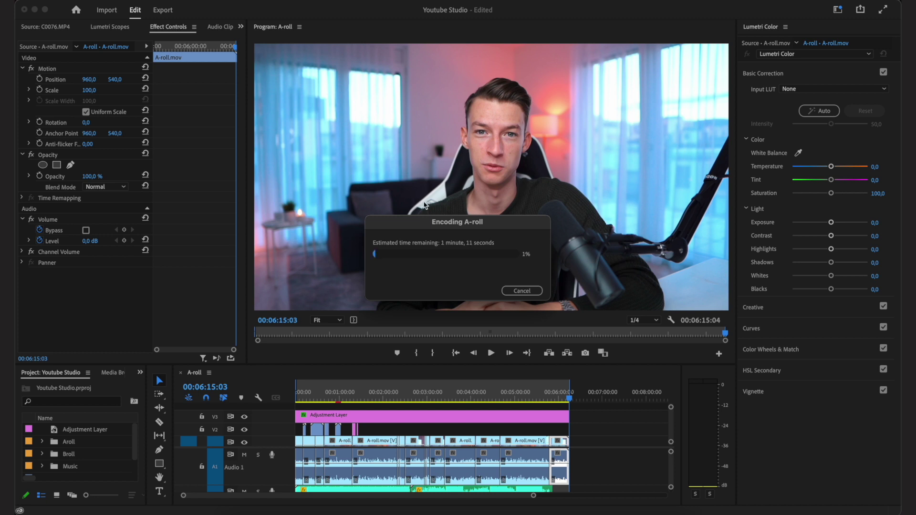